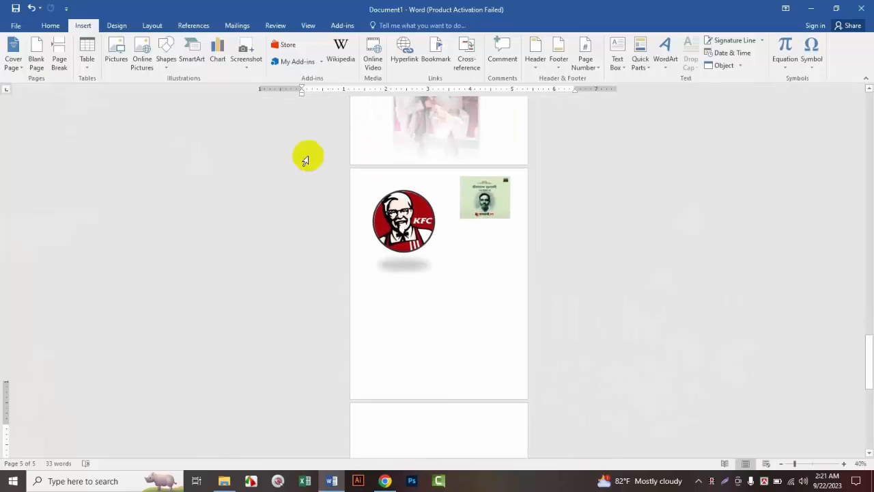
# Step: Draw a rectangle about 3.62" wide and 0.49" high near the top of the blank page
pyautogui.scroll(14, 468, 251)
pyautogui.scroll(-4, 471, 252)
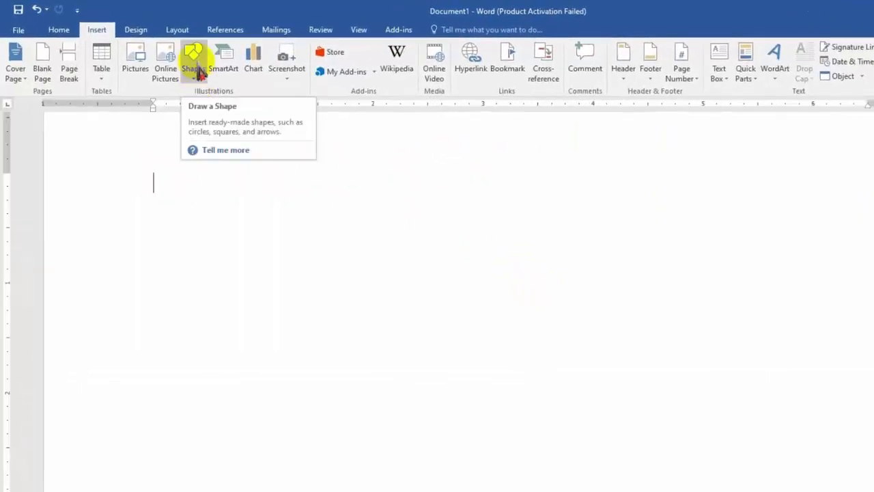
pyautogui.click(198, 72)
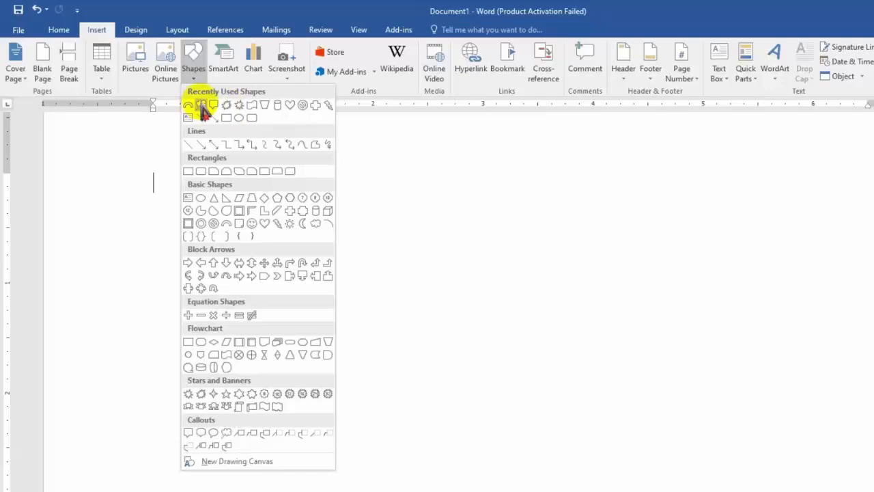
pyautogui.click(189, 172)
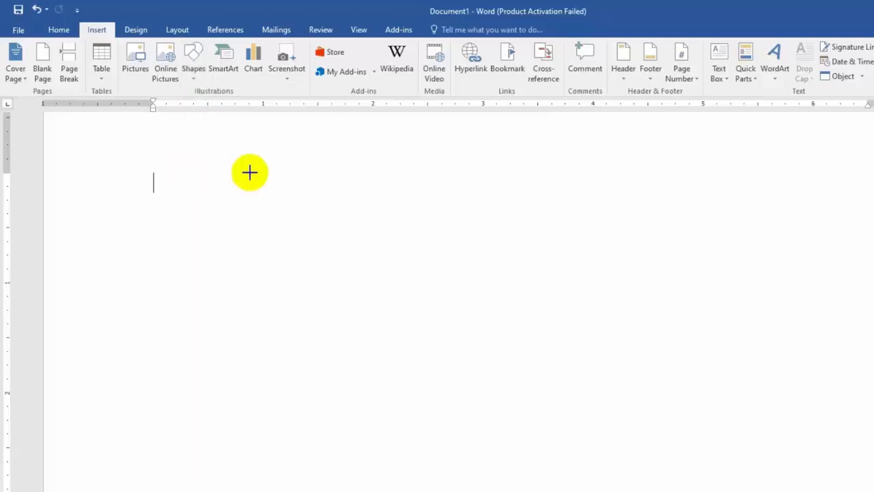
pyautogui.moveTo(329, 152)
pyautogui.mouseDown()
pyautogui.moveTo(654, 171)
pyautogui.moveTo(727, 207)
pyautogui.mouseUp()
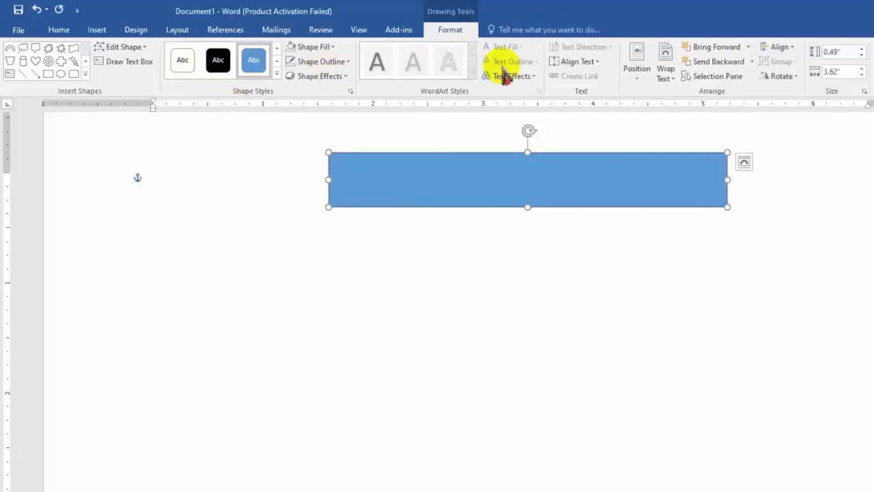
pyautogui.click(457, 190)
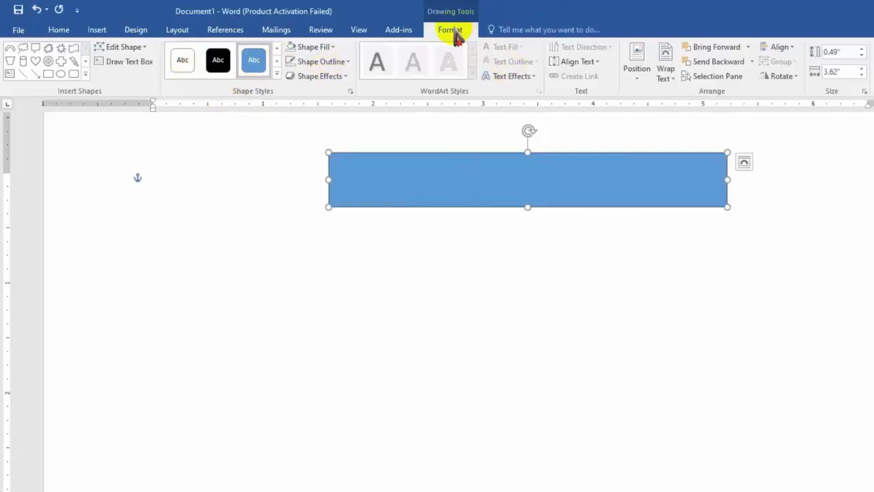
# Step: Draw a cross from the basic shapes in the empty space beside the long rectangle
pyautogui.click(84, 75)
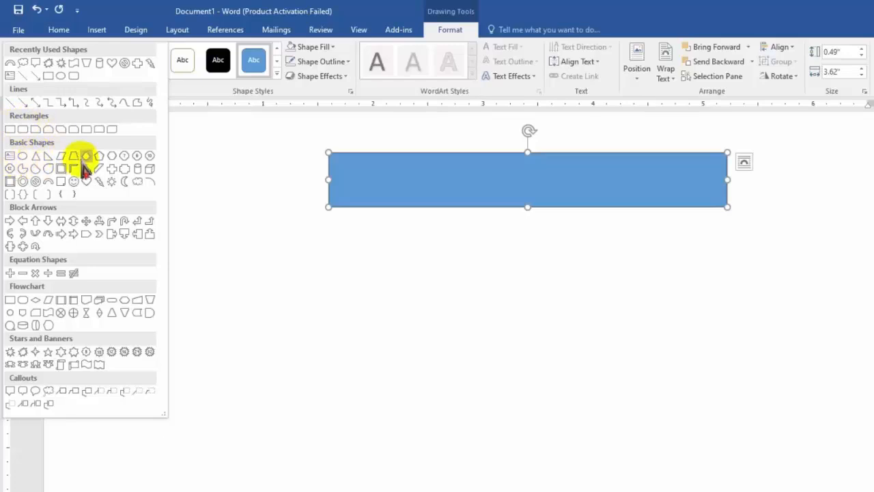
pyautogui.click(114, 174)
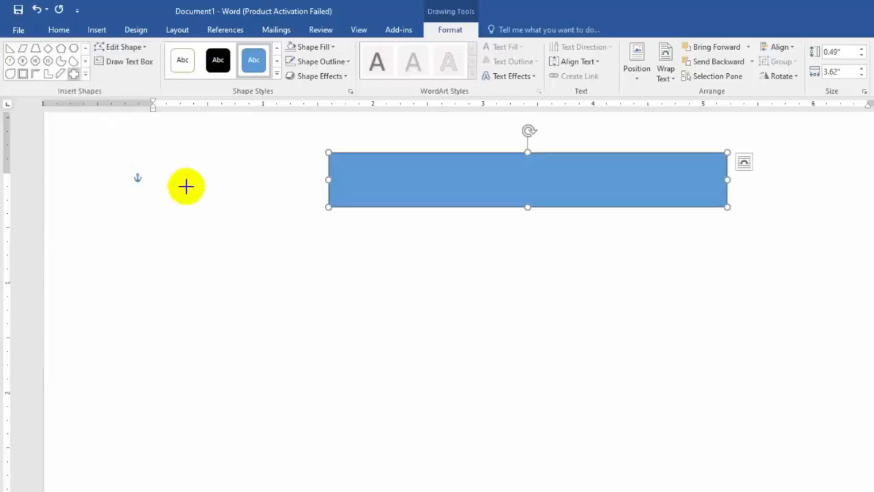
pyautogui.moveTo(182, 166); pyautogui.dragTo(256, 237)
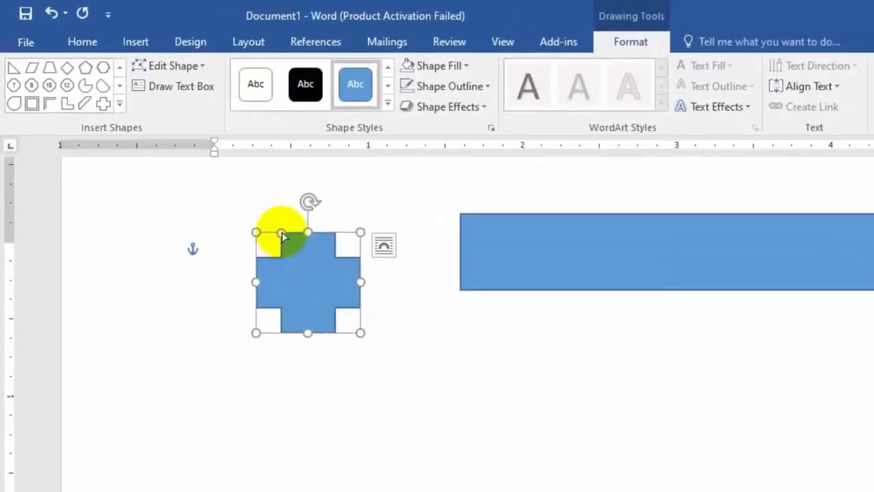
# Step: Adjust the thickness of the cross's arms and stretch the shape slightly wider than it is tall
pyautogui.click(281, 235)
pyautogui.moveTo(282, 234); pyautogui.dragTo(289, 253)
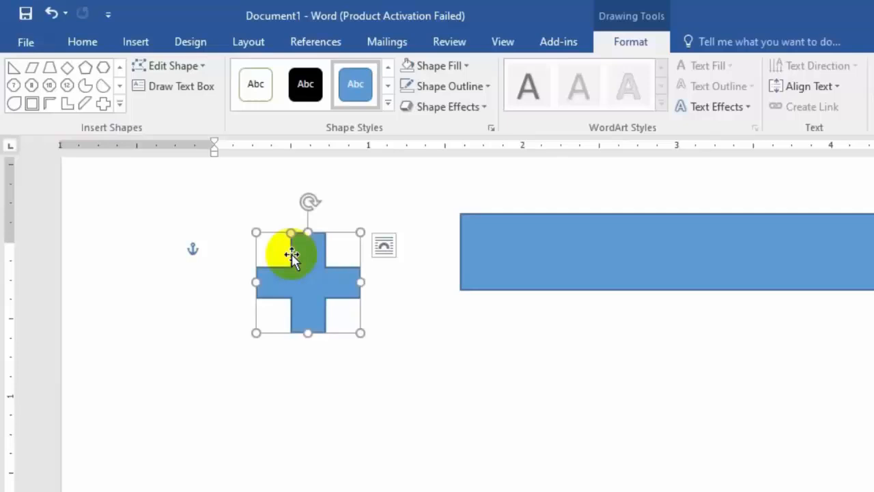
pyautogui.moveTo(360, 232); pyautogui.dragTo(380, 232)
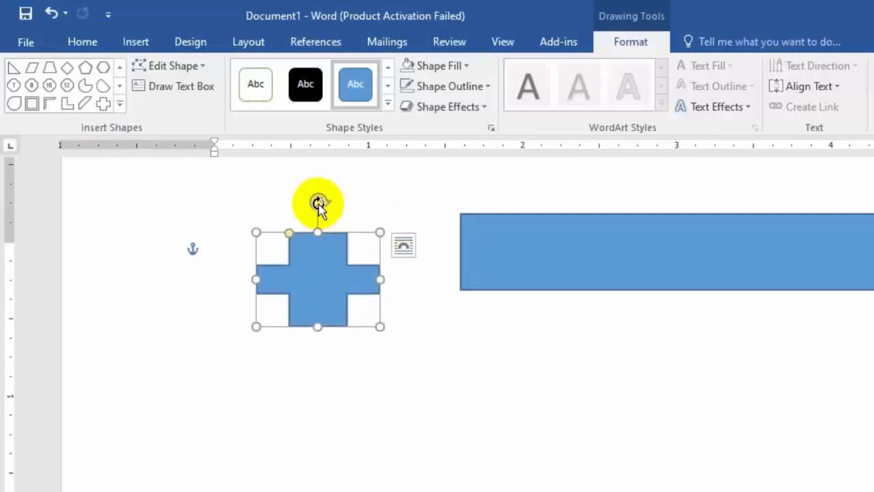
pyautogui.moveTo(319, 203)
pyautogui.mouseDown()
pyautogui.moveTo(334, 201)
pyautogui.moveTo(319, 200)
pyautogui.mouseUp()
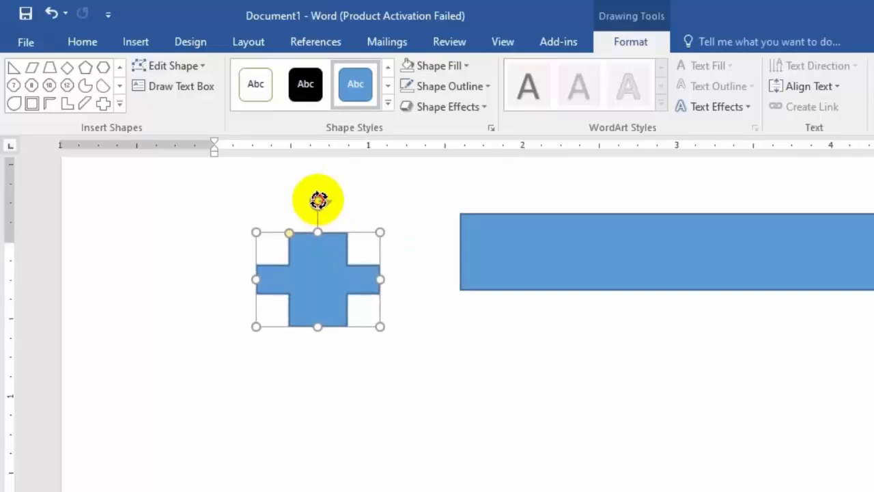
# Step: Draw a cloud from the basic shapes below the gap between the cross and the rectangle
pyautogui.click(119, 103)
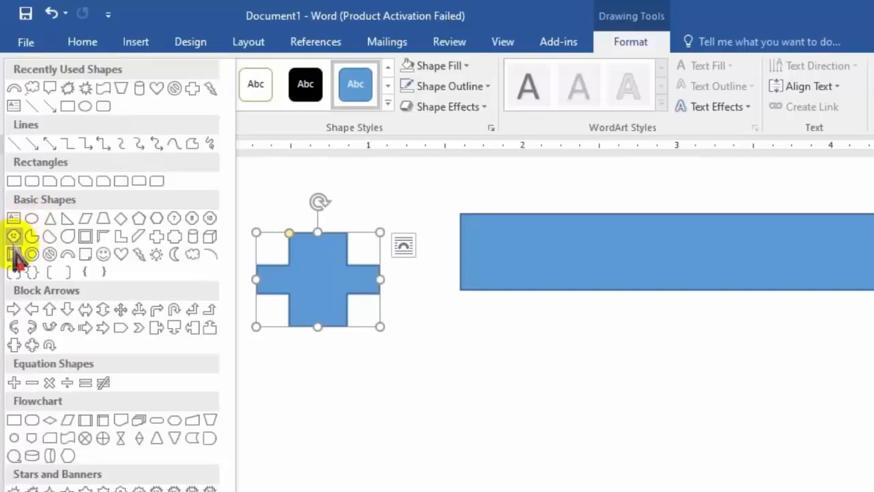
pyautogui.click(192, 254)
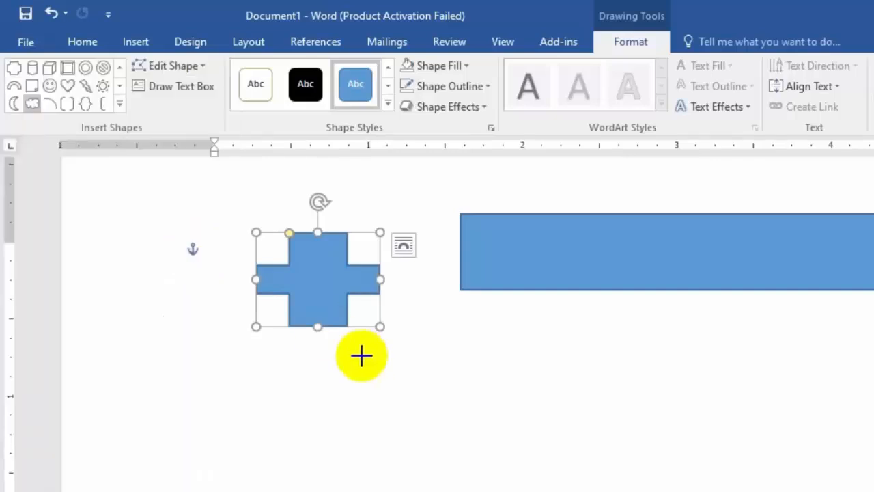
pyautogui.moveTo(425, 366); pyautogui.dragTo(531, 456)
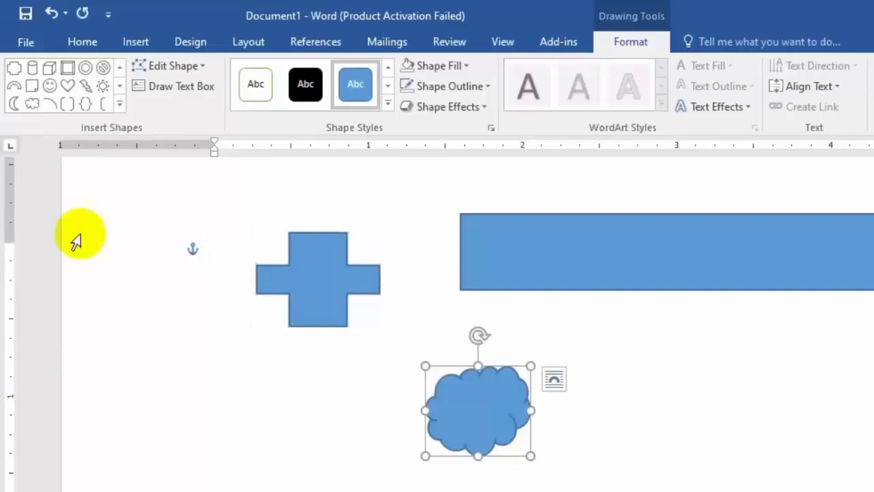
# Step: Draw a right block arrow about 1.12" wide and 0.43" high beside the cloud
pyautogui.click(120, 103)
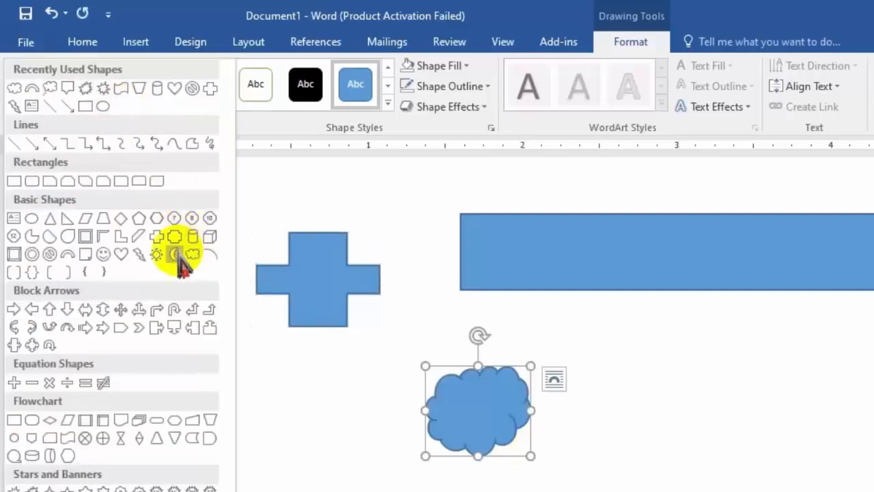
pyautogui.click(14, 310)
pyautogui.moveTo(585, 390); pyautogui.dragTo(758, 456)
# Step: Draw an inverted trapezoid flowchart shape about 0.89" wide and 0.76" high beyond the arrow's tip
pyautogui.click(120, 104)
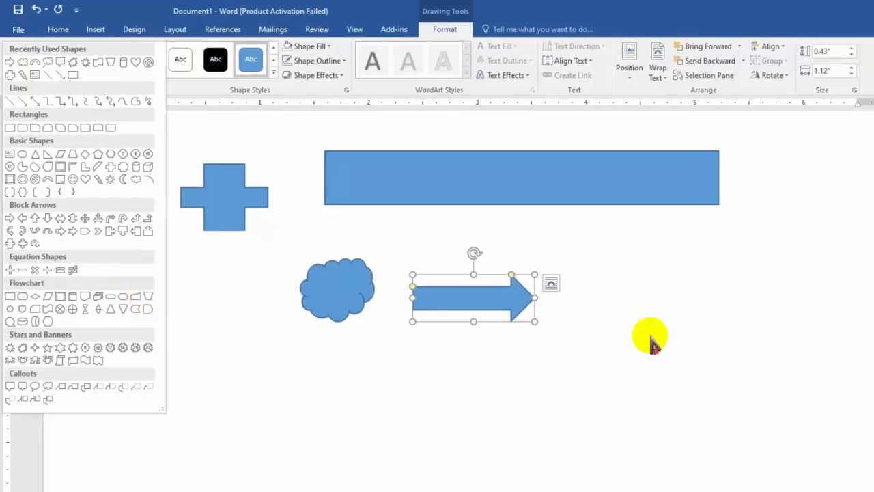
pyautogui.click(149, 299)
pyautogui.moveTo(605, 258); pyautogui.dragTo(702, 341)
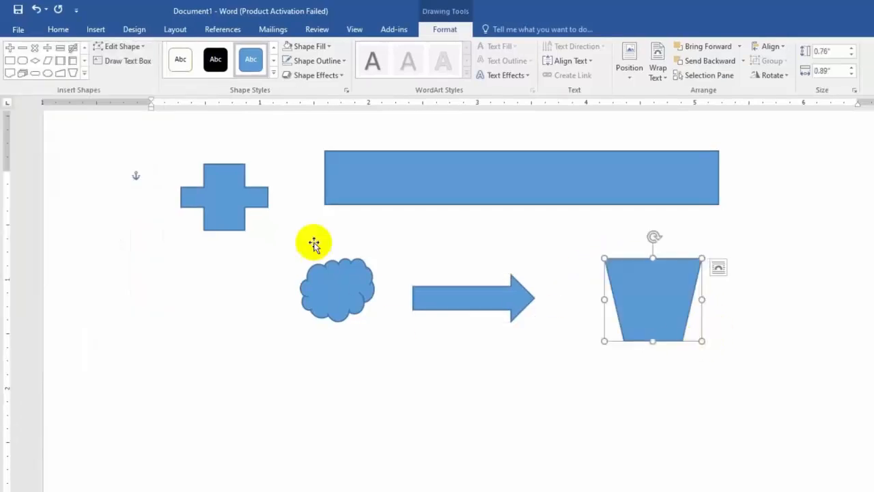
# Step: Draw an explosion star about 0.82" wide and 0.68" high below the cross
pyautogui.click(82, 74)
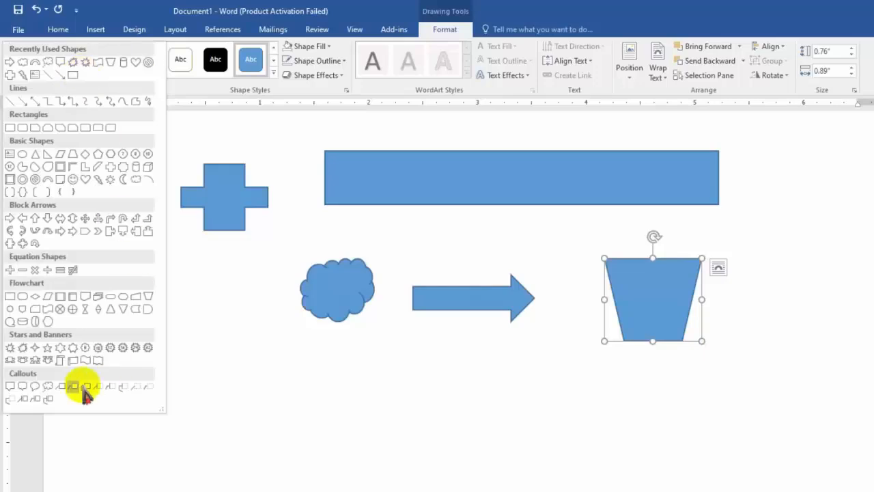
pyautogui.click(10, 349)
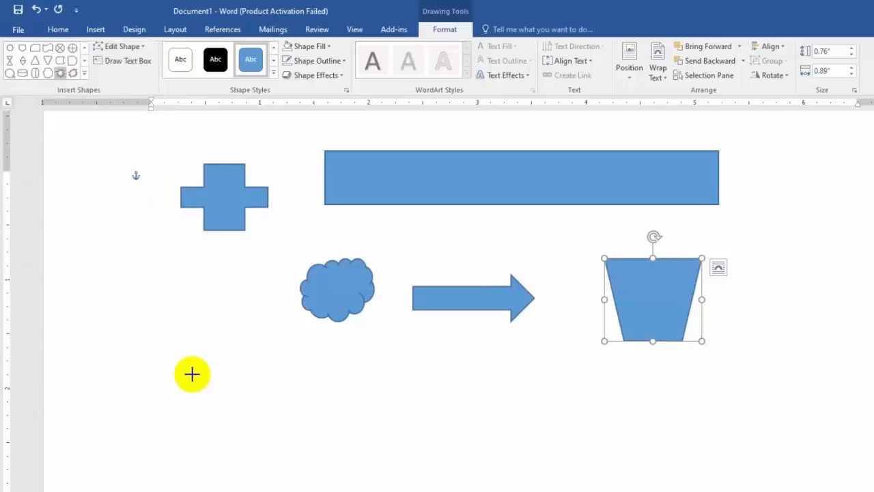
pyautogui.moveTo(148, 281); pyautogui.dragTo(238, 355)
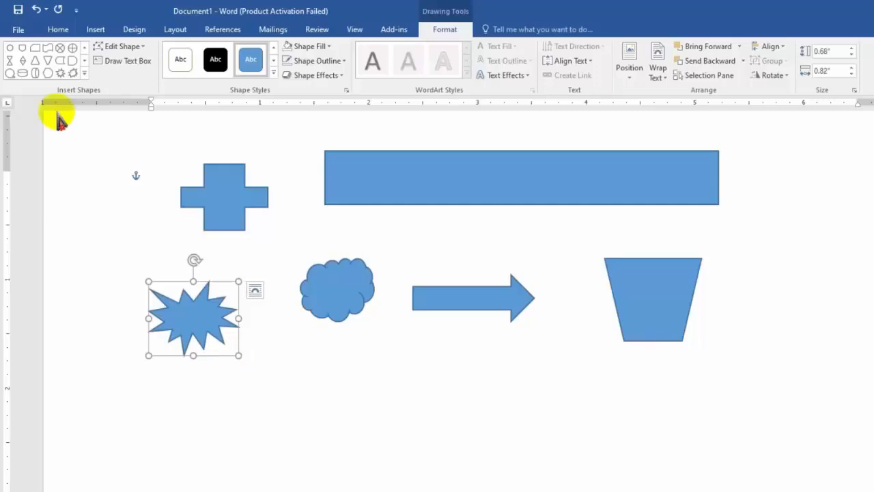
# Step: Add a cloud thought callout about 0.8" wide and 0.78" high below the cloud, with its tail pointing down and left
pyautogui.click(84, 73)
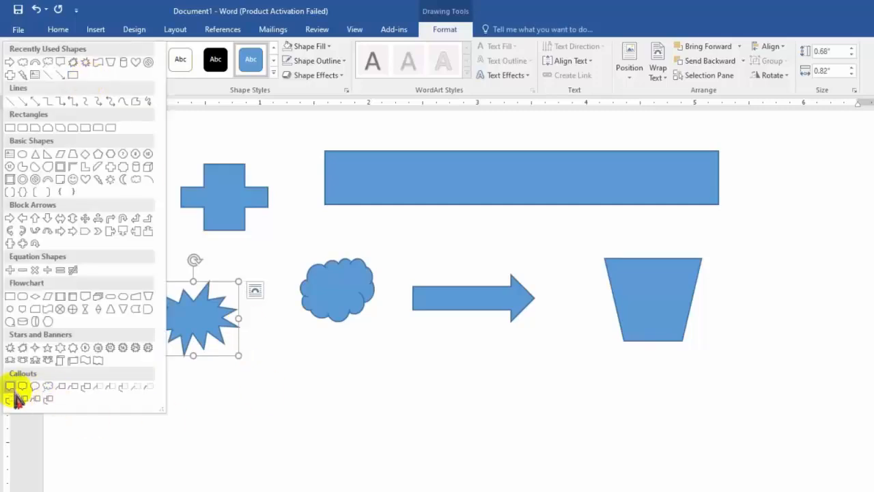
pyautogui.click(47, 387)
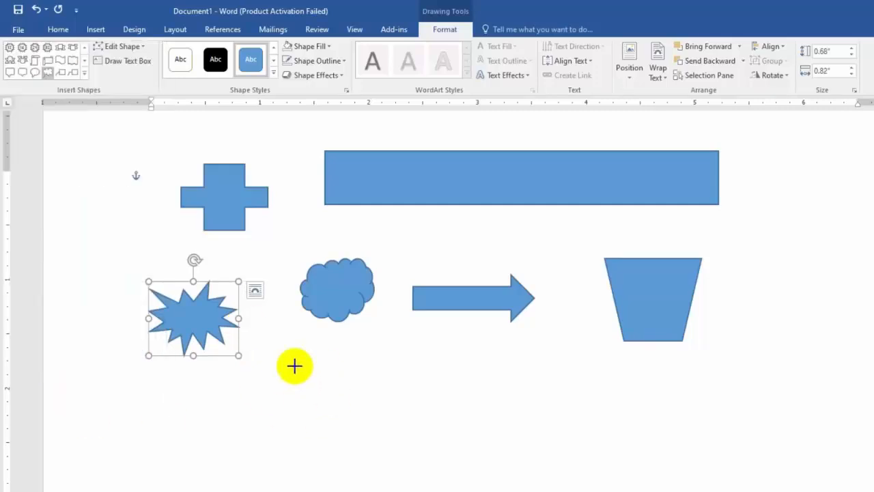
pyautogui.moveTo(278, 361); pyautogui.dragTo(367, 446)
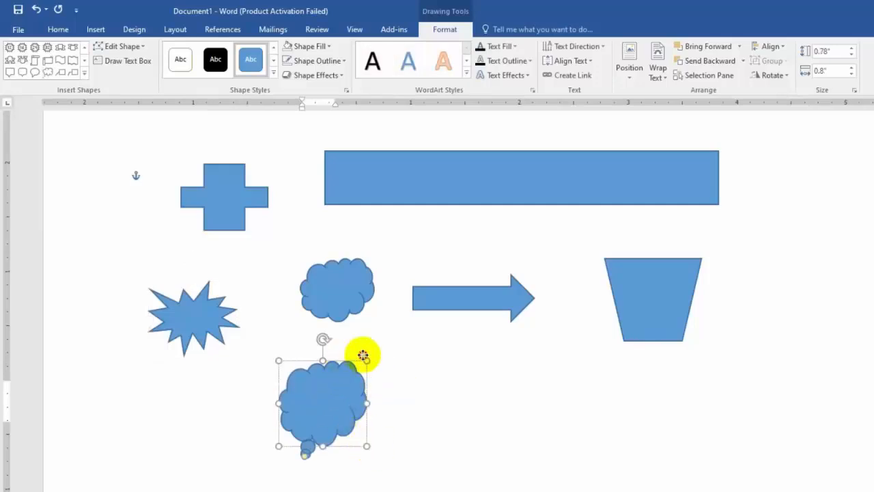
pyautogui.moveTo(363, 355); pyautogui.dragTo(415, 335)
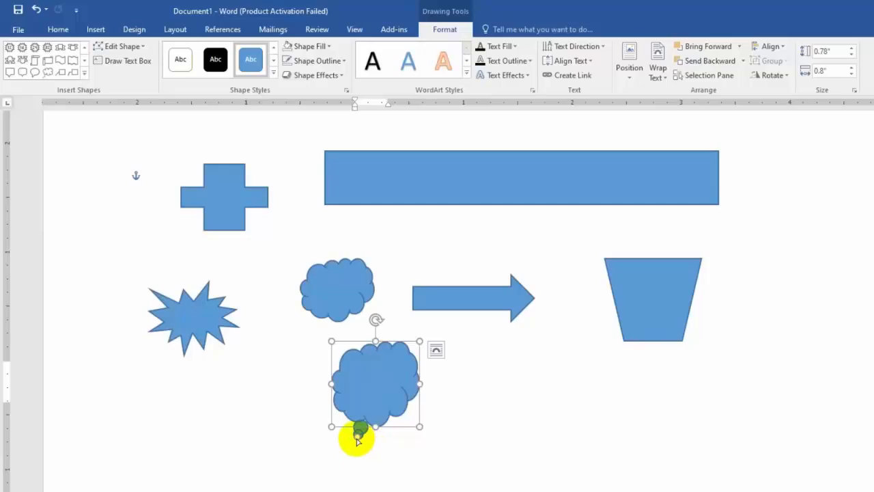
pyautogui.moveTo(357, 438); pyautogui.dragTo(326, 438)
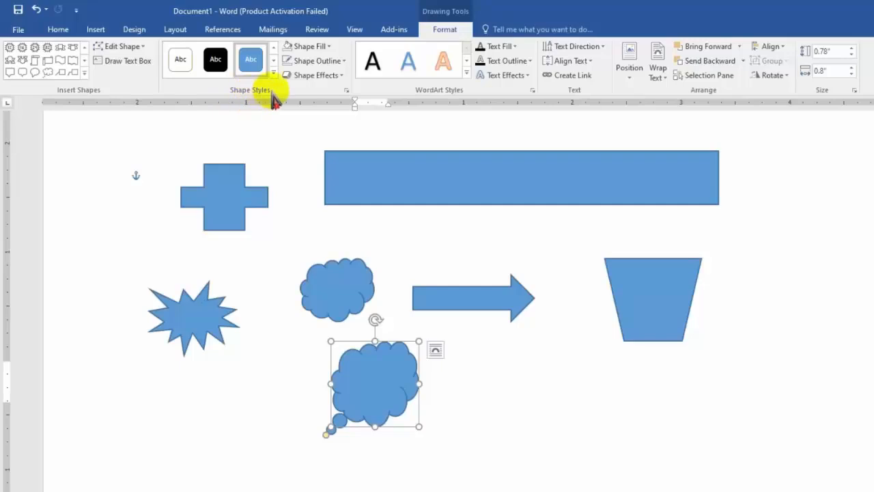
# Step: Apply the green gradient theme style from the fifth row of shape styles to the trapezoid
pyautogui.click(635, 278)
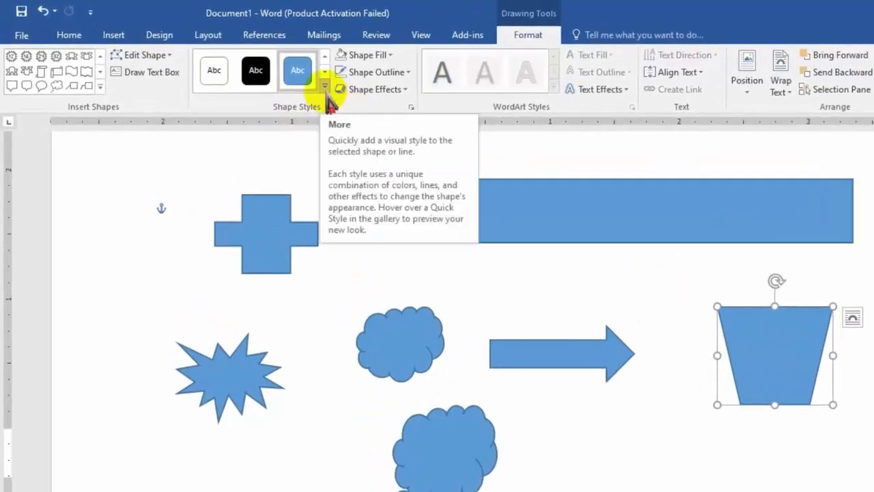
pyautogui.click(325, 87)
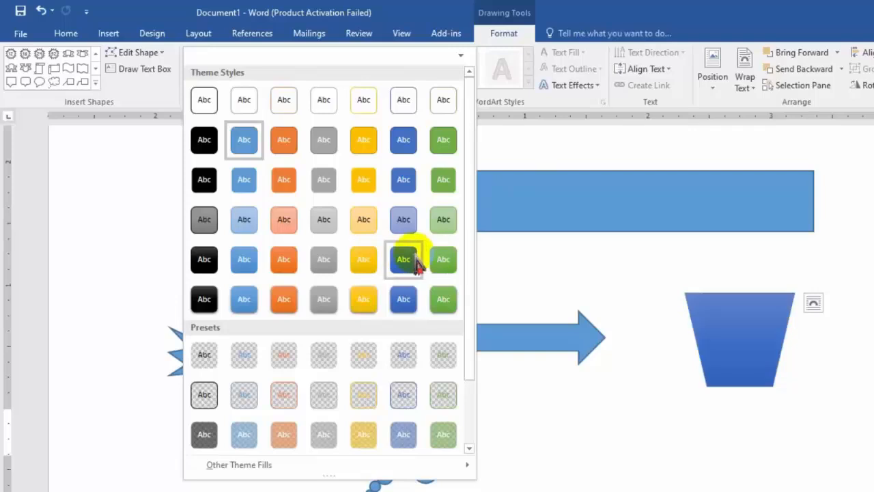
pyautogui.click(443, 260)
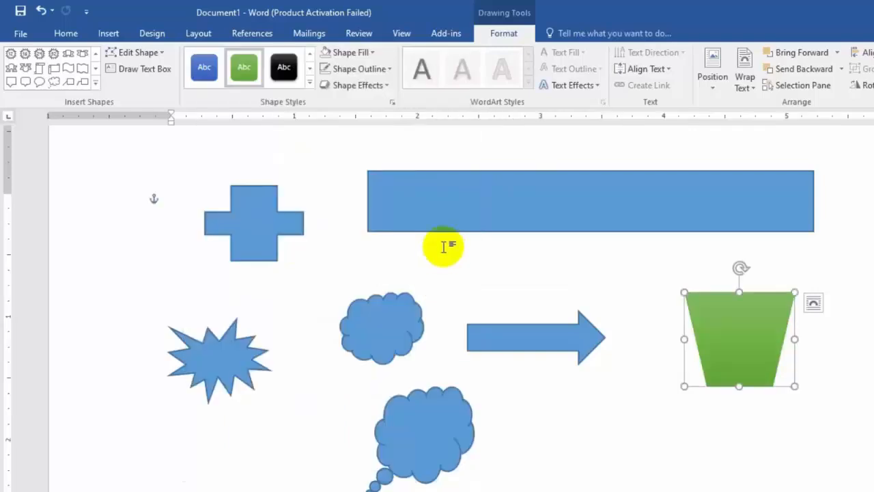
# Step: Fill the trapezoid with the standard red color
pyautogui.click(374, 53)
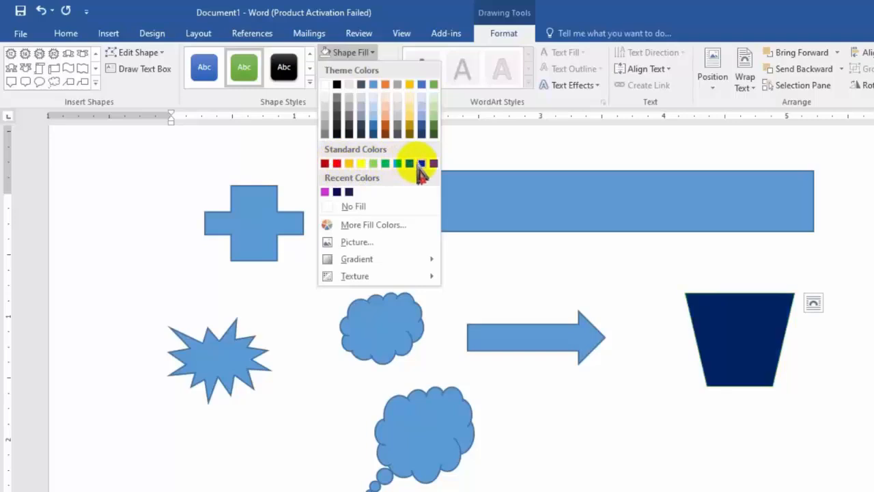
pyautogui.click(337, 163)
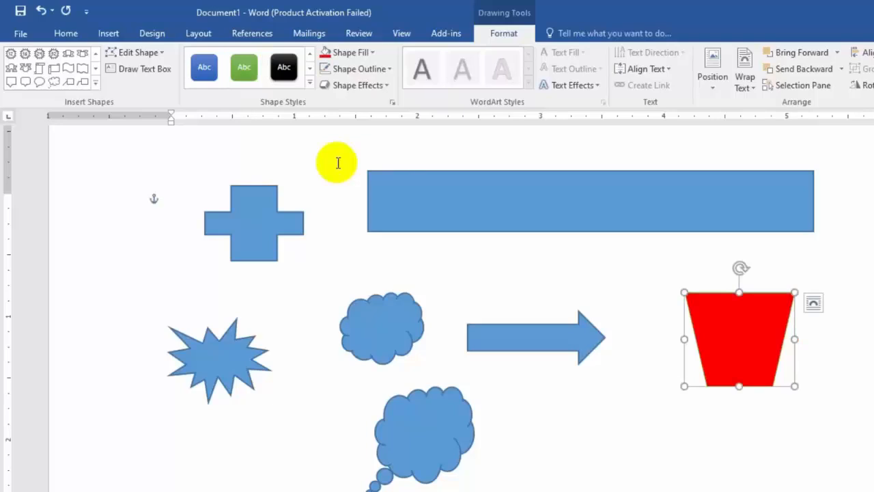
# Step: Try several colors from the Standard color hexagon and fill the trapezoid with pink
pyautogui.click(373, 53)
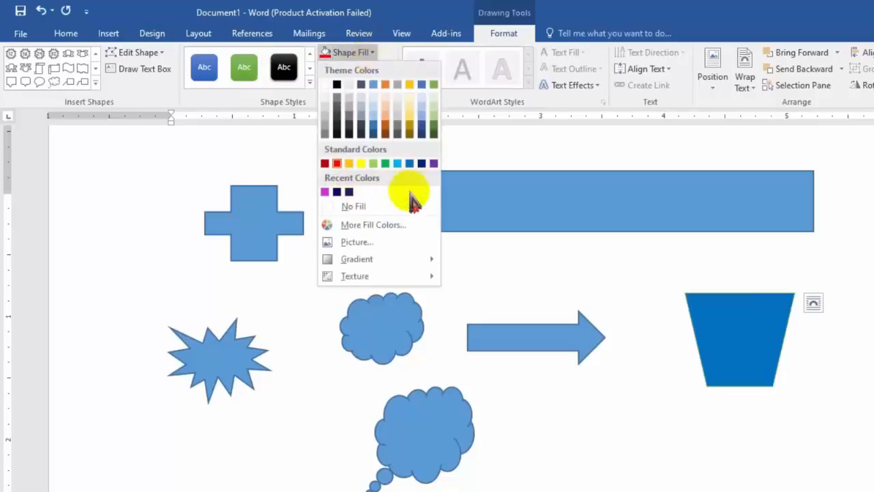
pyautogui.click(373, 228)
pyautogui.click(356, 211)
pyautogui.click(344, 213)
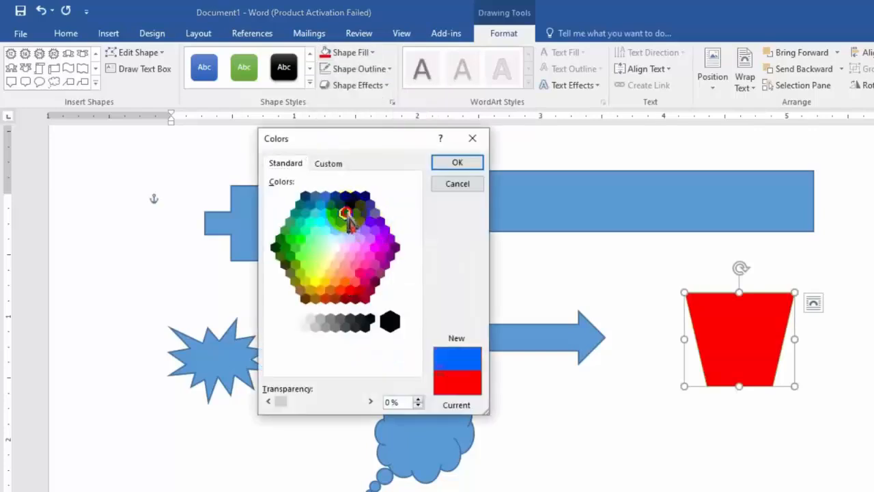
pyautogui.click(349, 235)
pyautogui.click(354, 244)
pyautogui.click(362, 250)
pyautogui.click(360, 239)
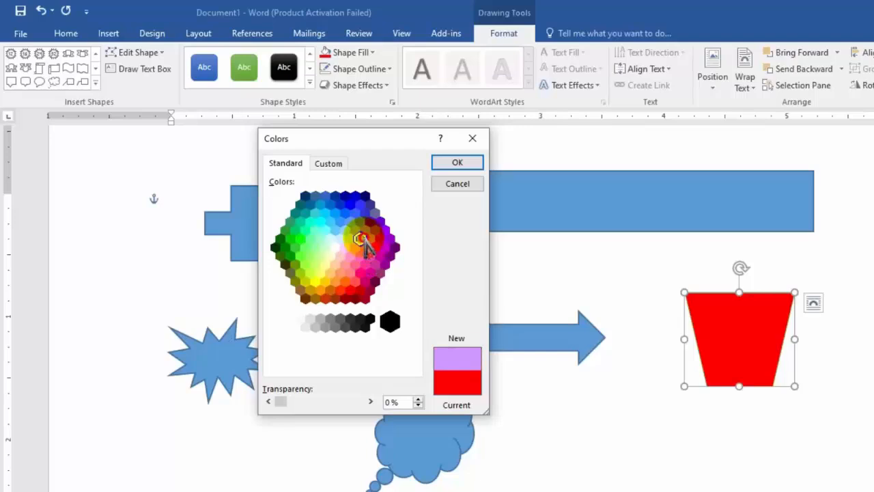
pyautogui.click(454, 164)
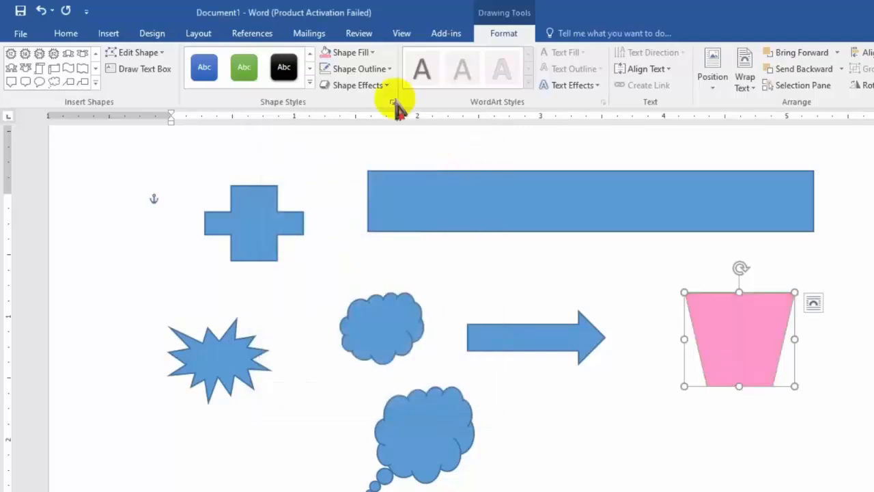
# Step: Set the trapezoid's outline to the standard green color
pyautogui.click(374, 60)
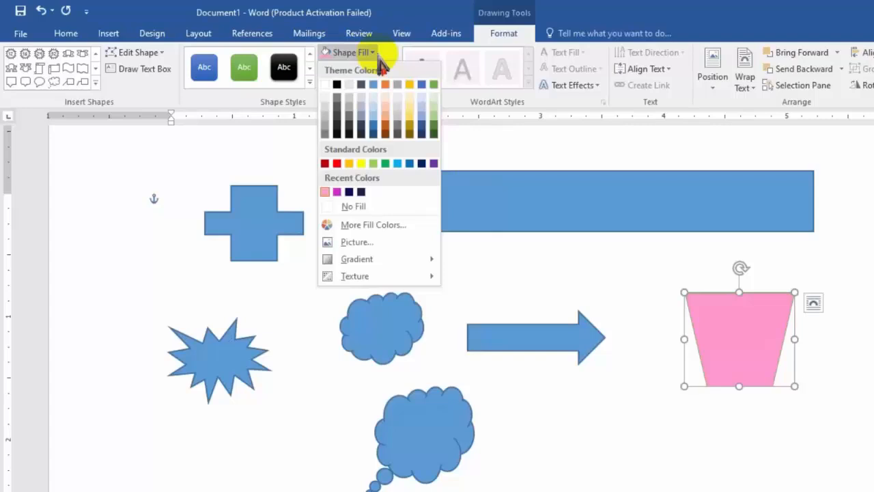
pyautogui.click(378, 56)
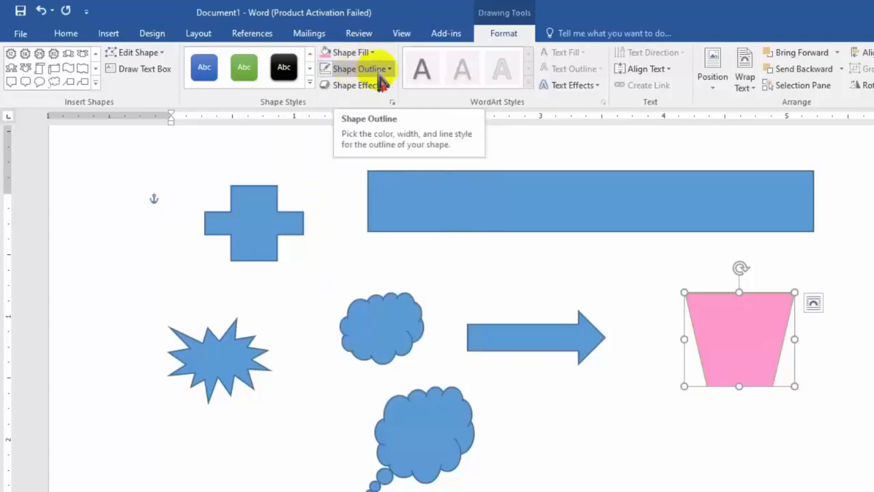
pyautogui.click(389, 71)
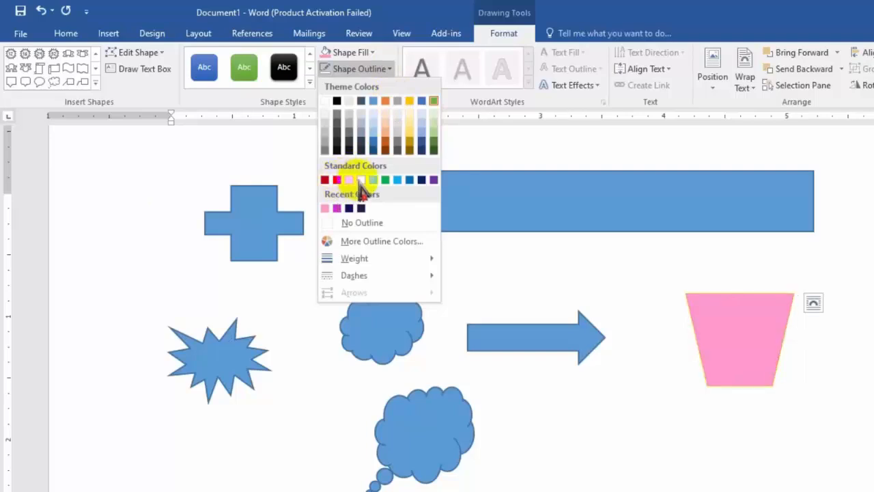
pyautogui.click(385, 180)
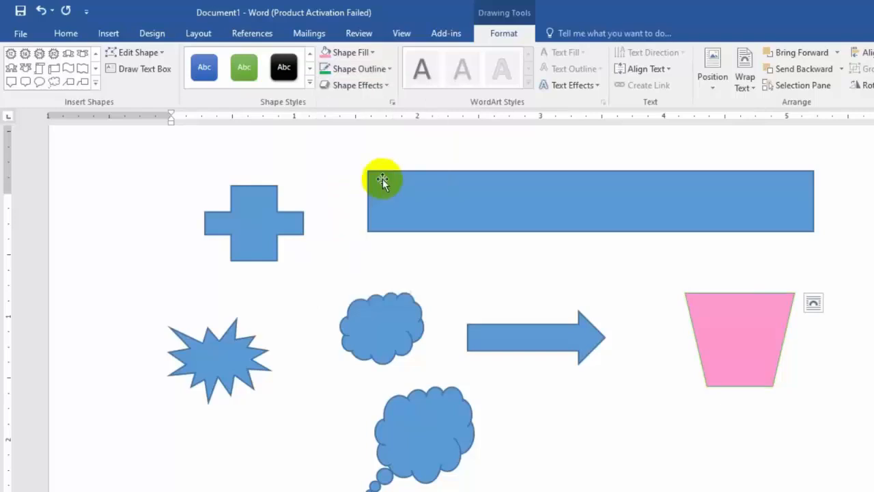
# Step: Set the trapezoid's outline weight to 3 pt
pyautogui.click(388, 69)
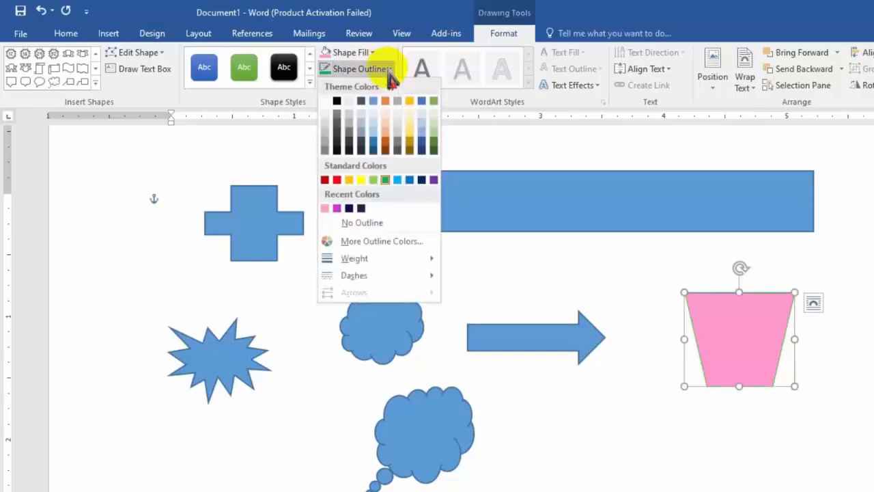
pyautogui.moveTo(354, 260)
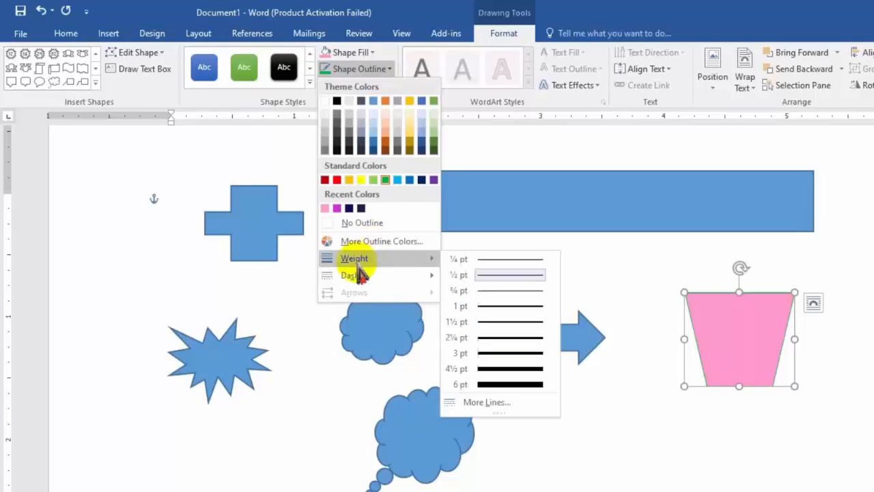
pyautogui.click(511, 354)
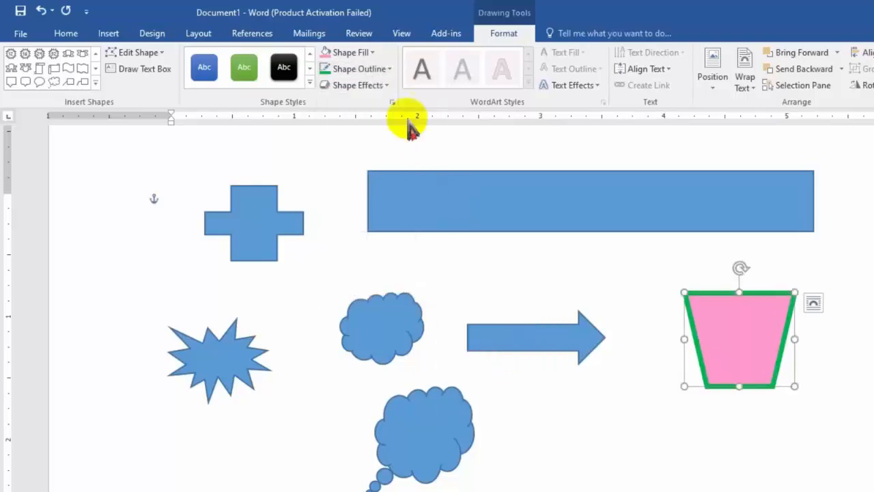
# Step: Apply the long dash dot style to the trapezoid's outline
pyautogui.click(384, 68)
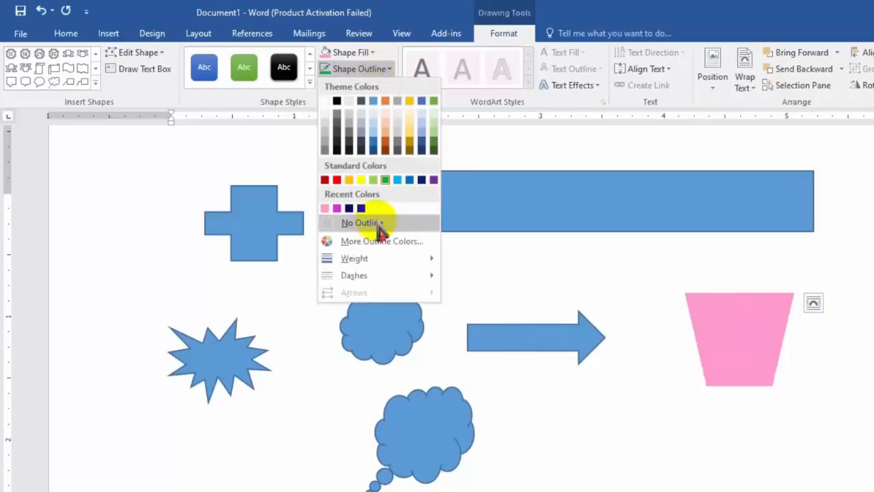
pyautogui.moveTo(365, 274)
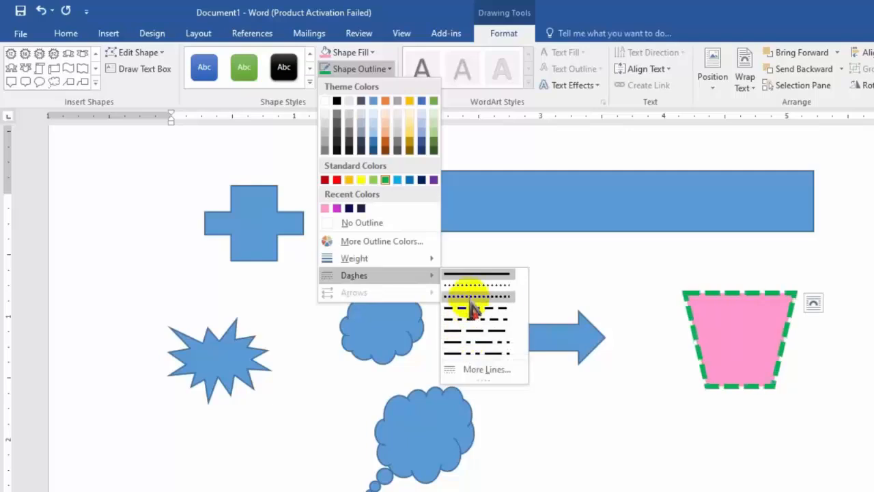
pyautogui.click(468, 342)
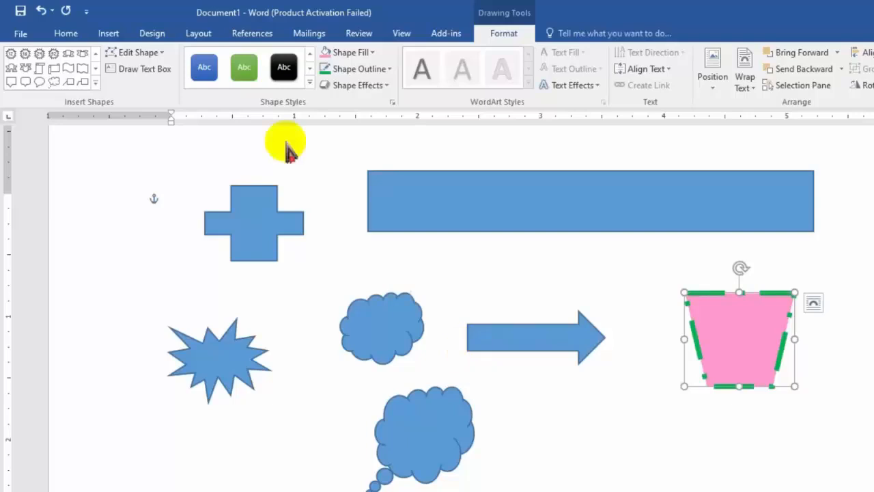
# Step: Preview the gradient and texture fills on the trapezoid
pyautogui.click(373, 53)
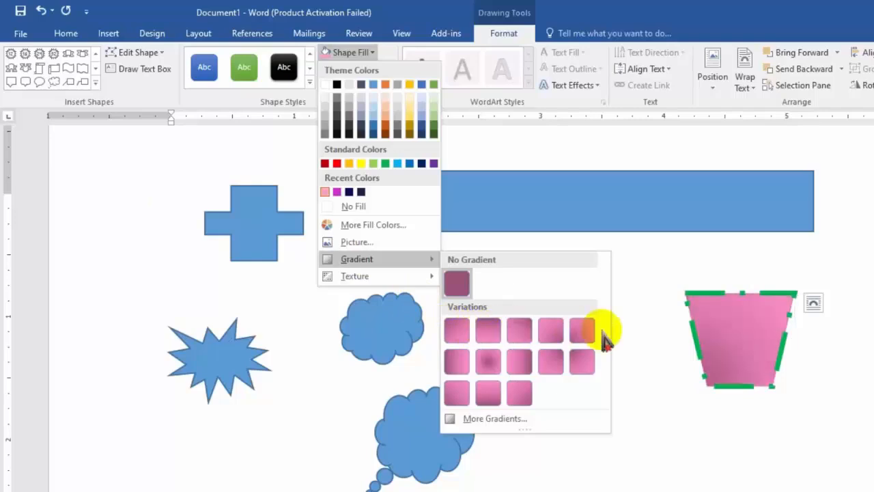
pyautogui.moveTo(362, 287)
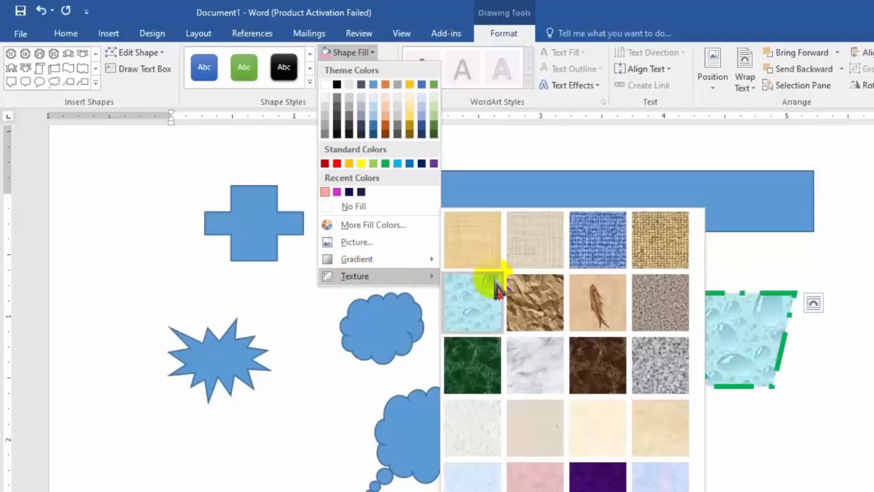
pyautogui.click(666, 175)
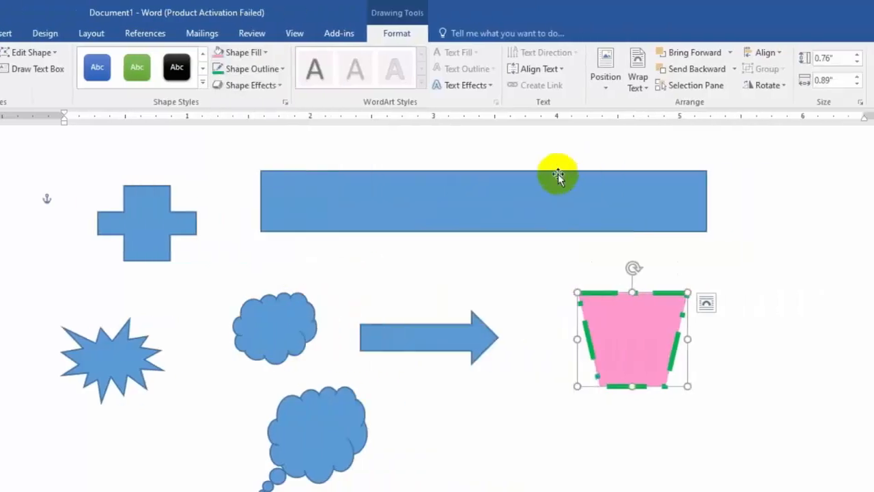
# Step: Move the long rectangle about 2" to the right and fill it with the tan woven mat texture
pyautogui.click(620, 209)
pyautogui.moveTo(620, 209); pyautogui.dragTo(761, 199)
pyautogui.moveTo(560, 199); pyautogui.dragTo(660, 201)
pyautogui.click(164, 52)
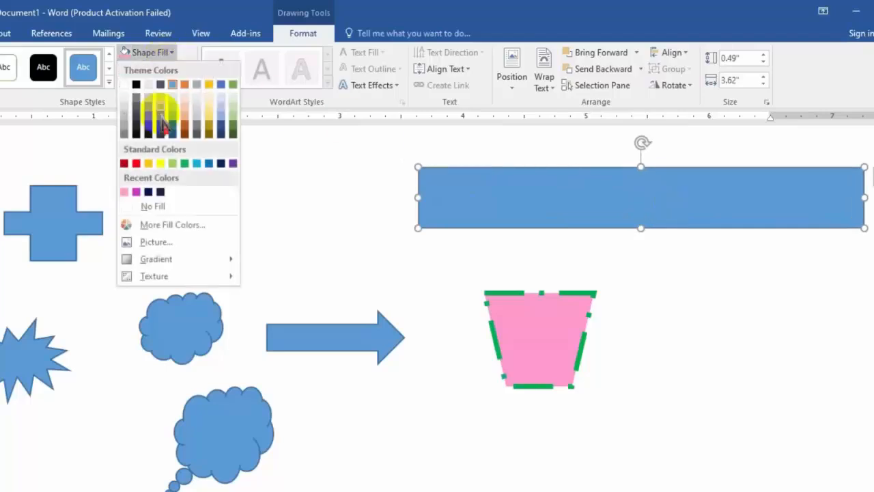
pyautogui.moveTo(147, 278)
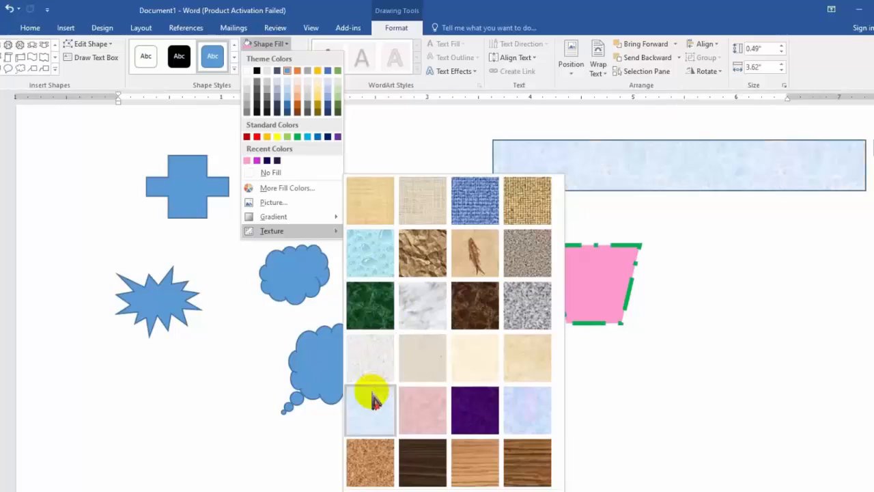
pyautogui.click(531, 217)
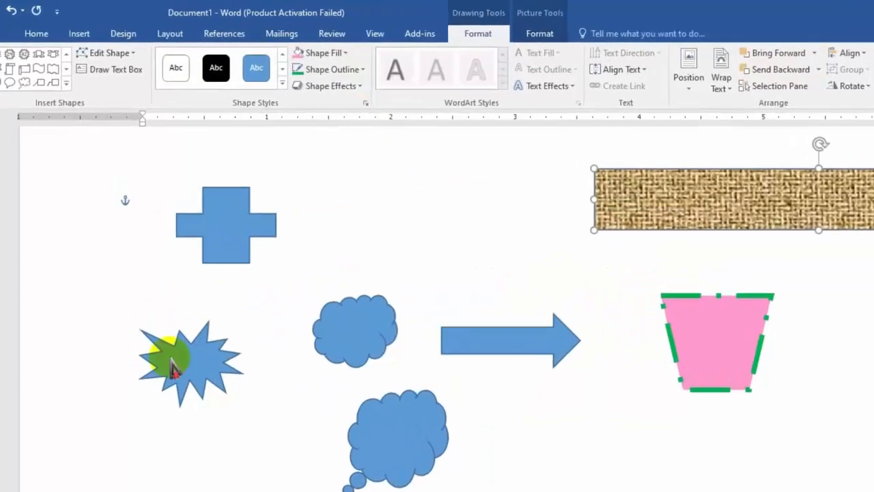
# Step: Fill the explosion shape with brown, the darkest shade of the orange theme color
pyautogui.click(137, 313)
pyautogui.click(379, 58)
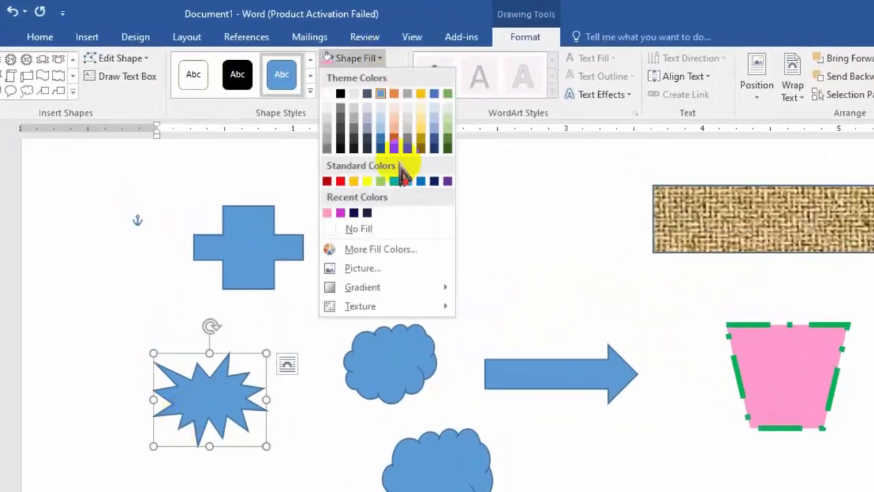
pyautogui.click(396, 141)
# Step: Remove the cloud's fill, enlarge it to about 1" wide and 0.96" high, and place it higher beside the cross
pyautogui.click(395, 370)
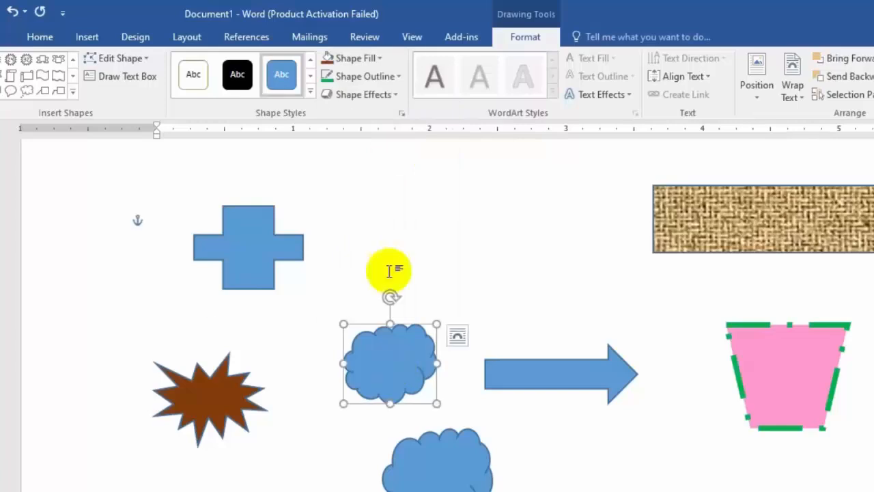
pyautogui.click(392, 76)
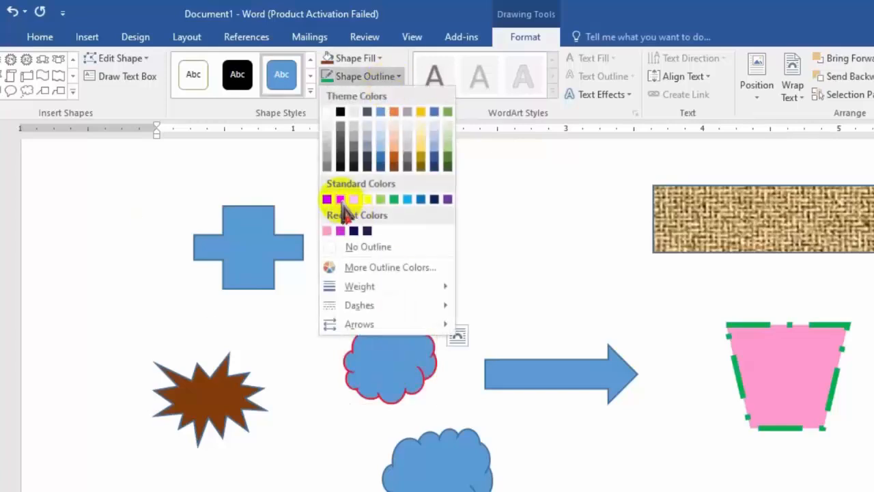
pyautogui.click(375, 59)
pyautogui.click(375, 58)
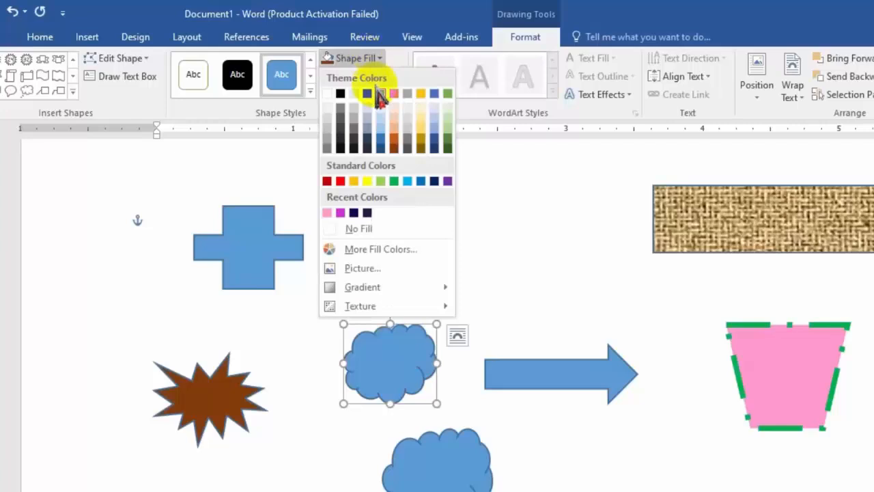
pyautogui.click(362, 229)
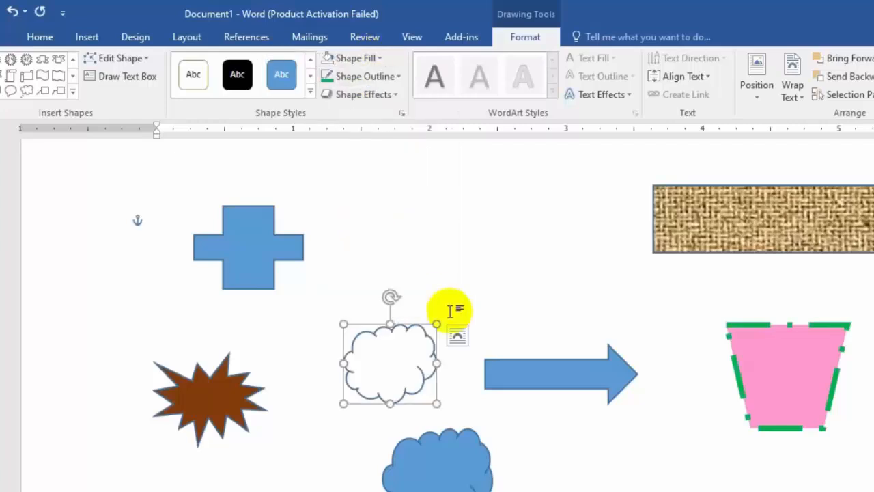
pyautogui.moveTo(436, 324); pyautogui.dragTo(416, 241)
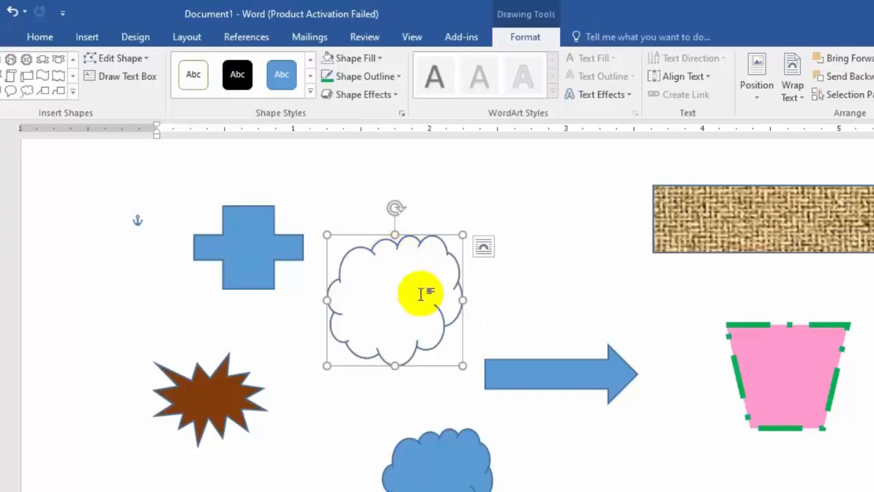
# Step: Draw a rectangle about 1.56" wide and 0.8" high below the trapezoid and shift it slightly down and right
pyautogui.scroll(-5, 491, 328)
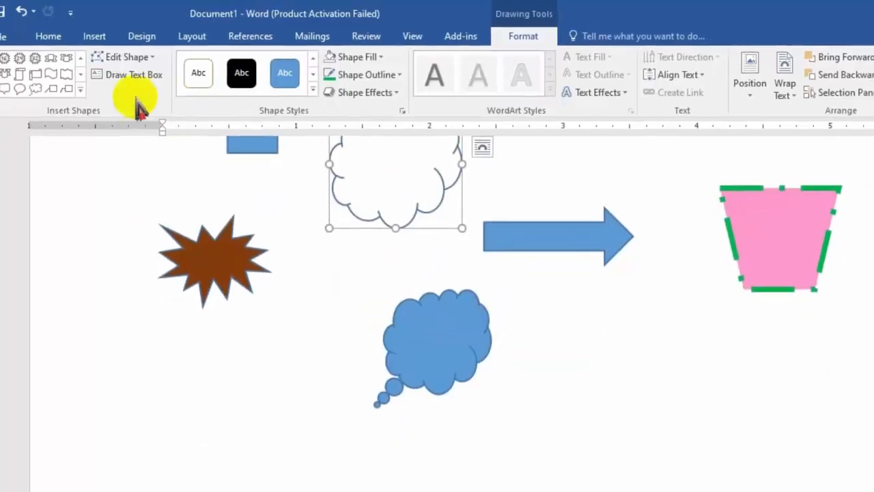
pyautogui.click(80, 89)
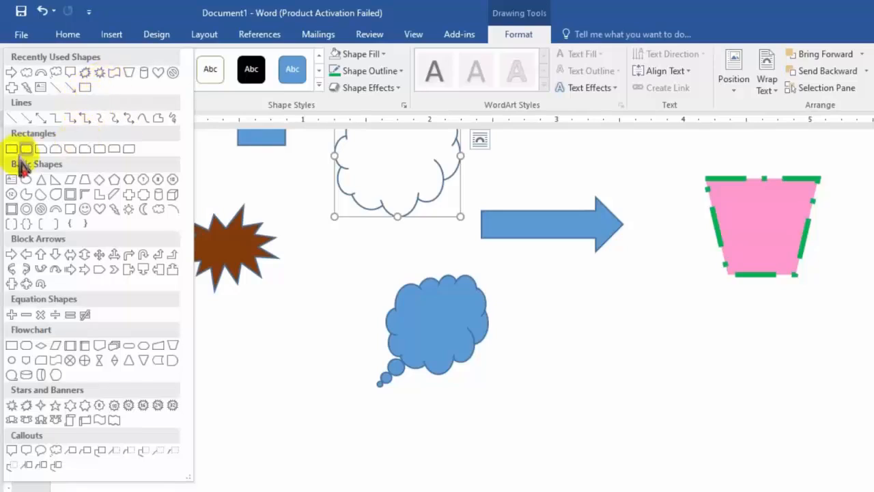
pyautogui.click(12, 148)
pyautogui.moveTo(539, 294); pyautogui.dragTo(736, 396)
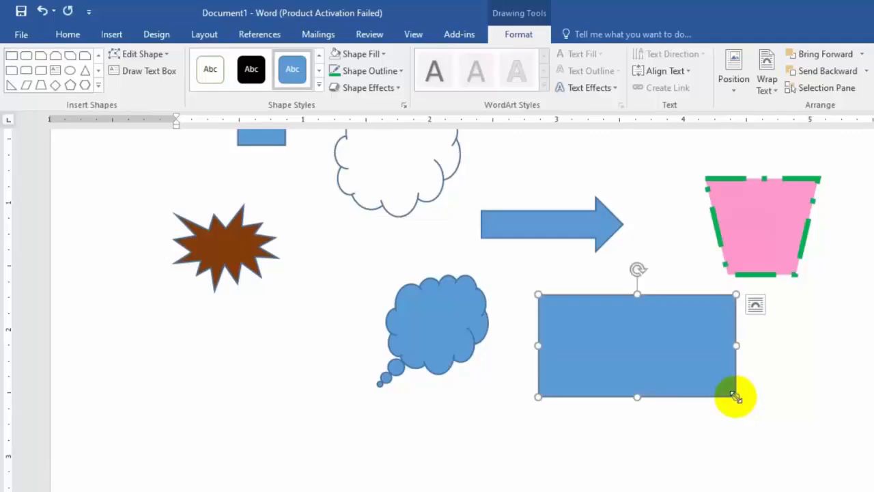
pyautogui.moveTo(631, 363); pyautogui.dragTo(661, 374)
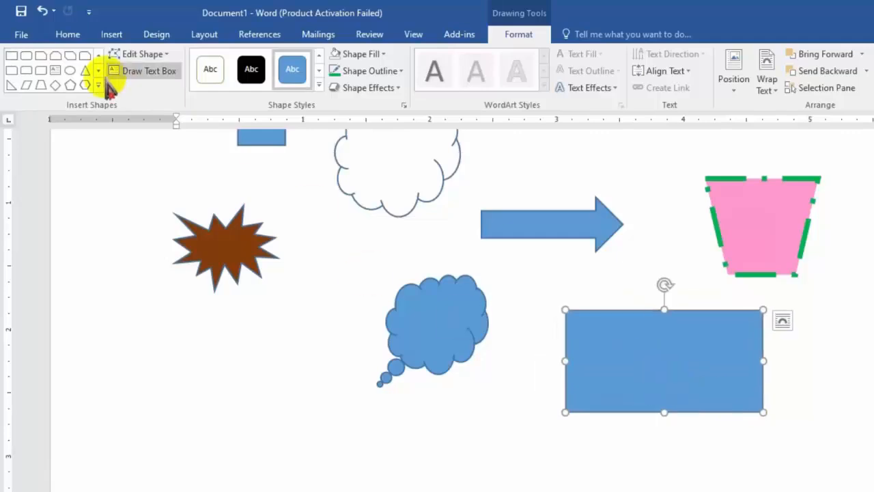
# Step: Draw an oval about 0.74" wide and 0.6" high inside the new rectangle
pyautogui.click(98, 85)
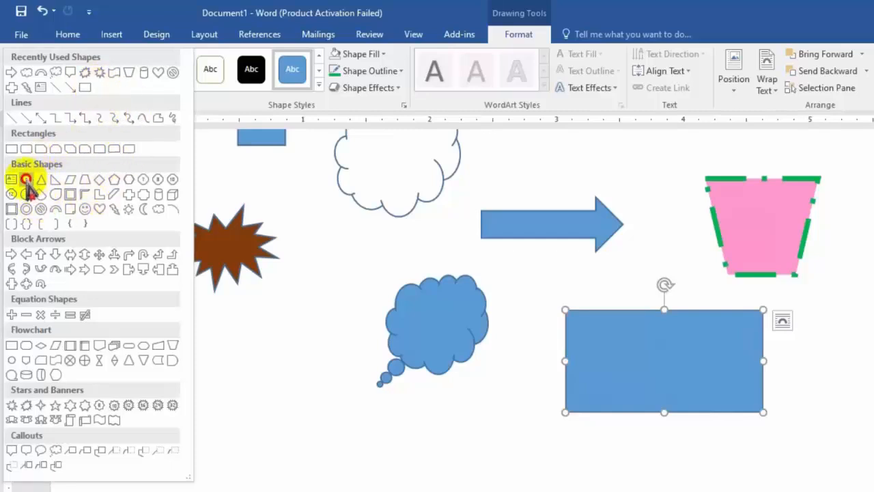
pyautogui.click(26, 179)
pyautogui.moveTo(606, 326); pyautogui.dragTo(700, 402)
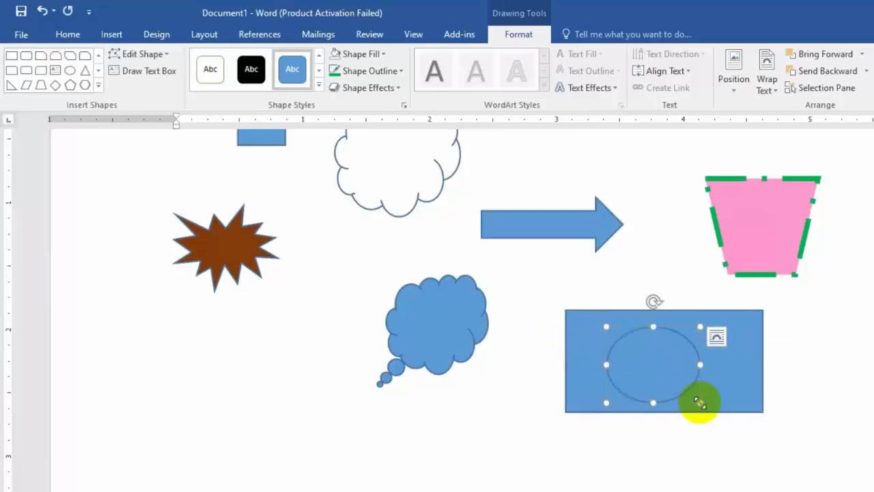
# Step: Draw a thin vertical rectangle about 0.06" wide and 2.67" high and place it along the flag rectangle's left edge as a pole
pyautogui.click(98, 86)
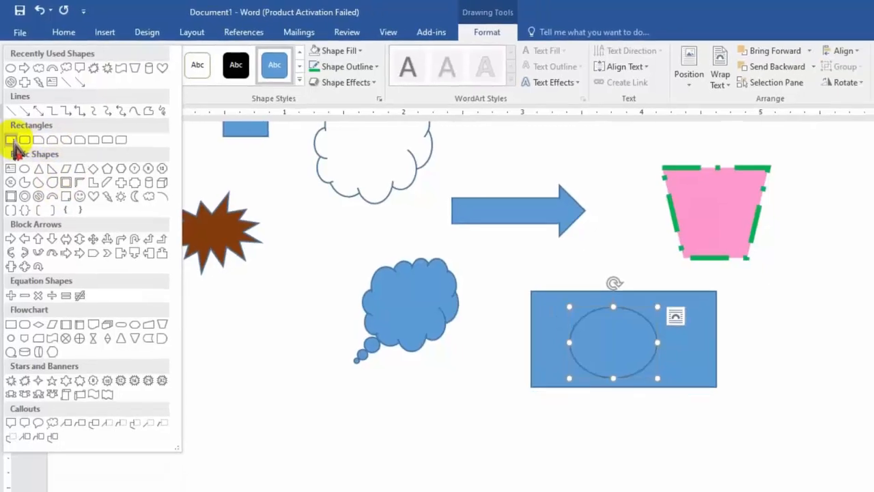
pyautogui.click(11, 148)
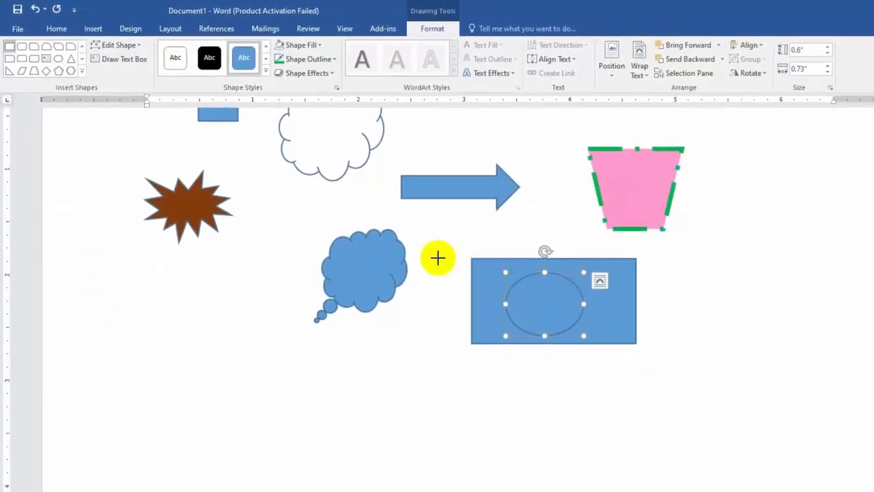
pyautogui.moveTo(434, 255); pyautogui.dragTo(437, 489)
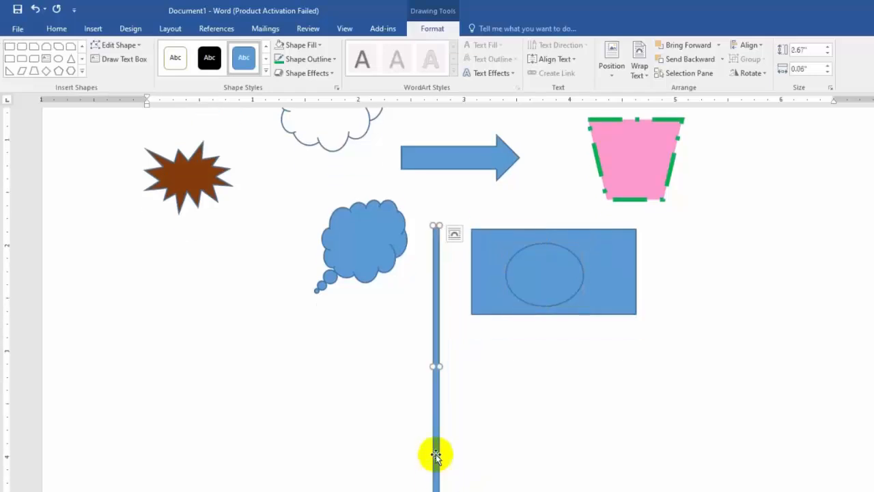
pyautogui.moveTo(437, 429); pyautogui.dragTo(465, 408)
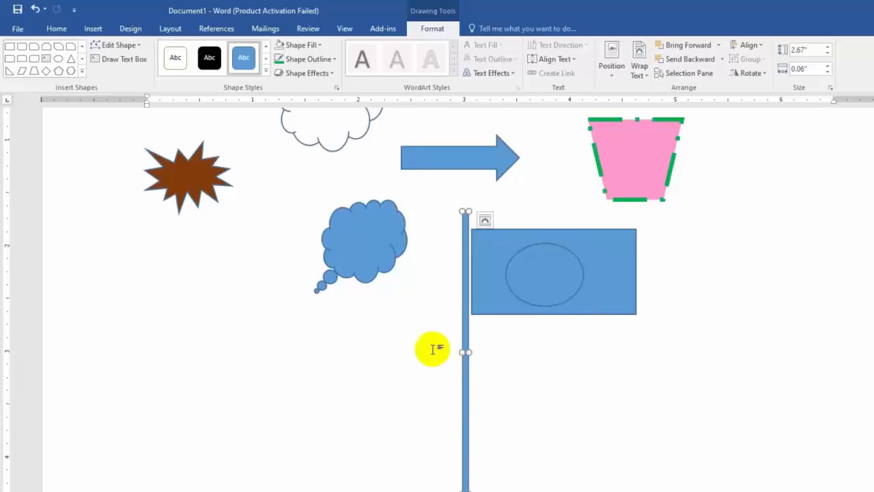
# Step: Draw a Flowchart: Manual Operation shape about 0.6" wide at the foot of the pole as its base
pyautogui.click(82, 71)
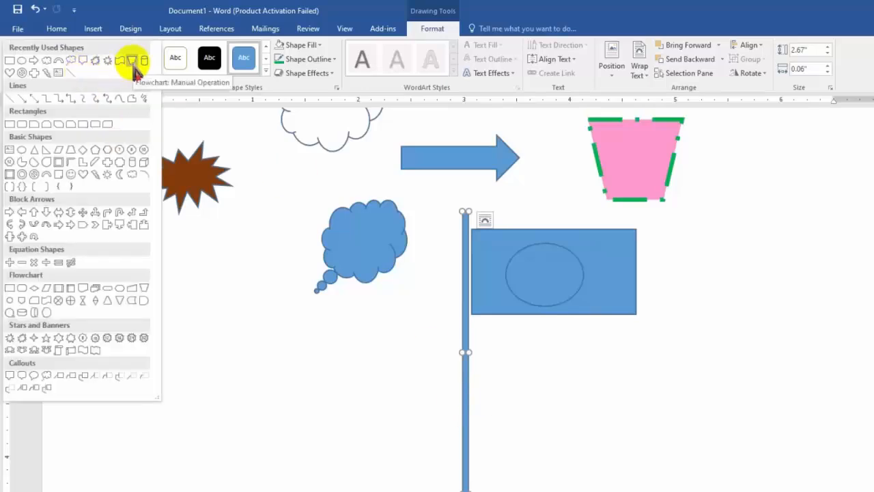
pyautogui.click(133, 65)
pyautogui.scroll(-3, 484, 362)
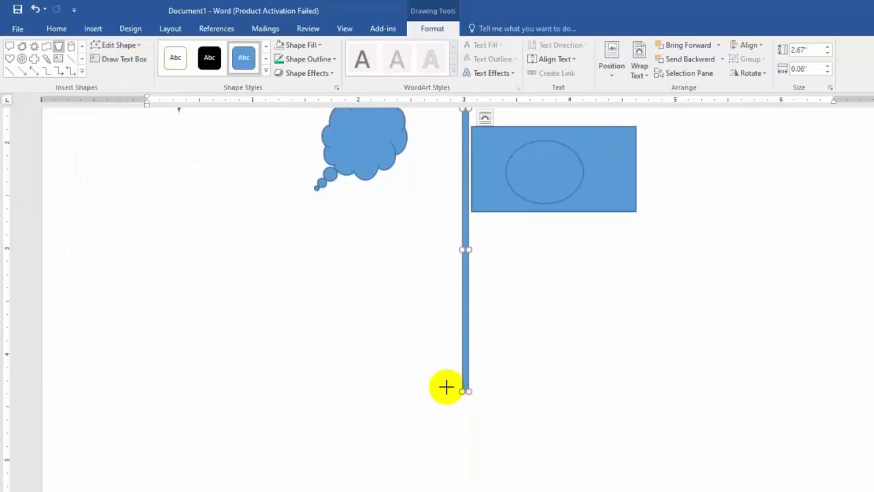
pyautogui.moveTo(440, 385)
pyautogui.mouseDown()
pyautogui.moveTo(484, 406)
pyautogui.moveTo(501, 437)
pyautogui.moveTo(474, 418)
pyautogui.mouseUp()
# Step: Fill the flag rectangle with the standard green and remove its outline
pyautogui.scroll(3, 551, 396)
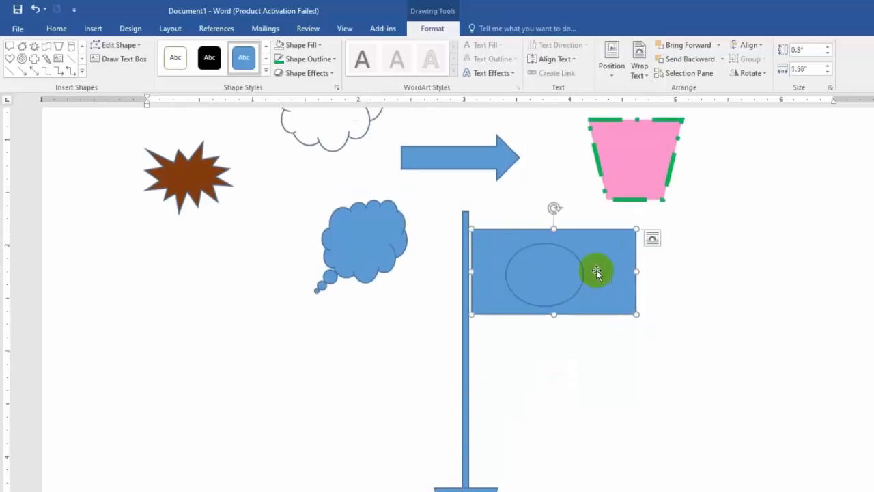
pyautogui.click(318, 46)
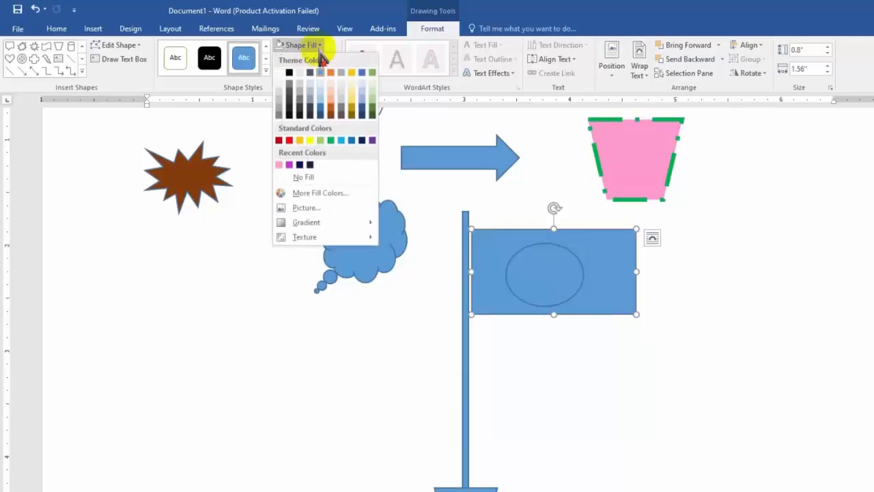
pyautogui.click(331, 140)
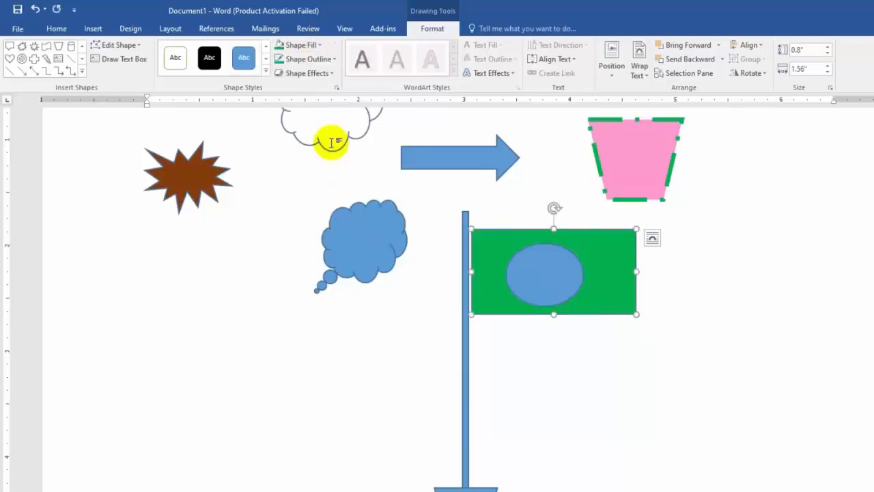
pyautogui.click(324, 59)
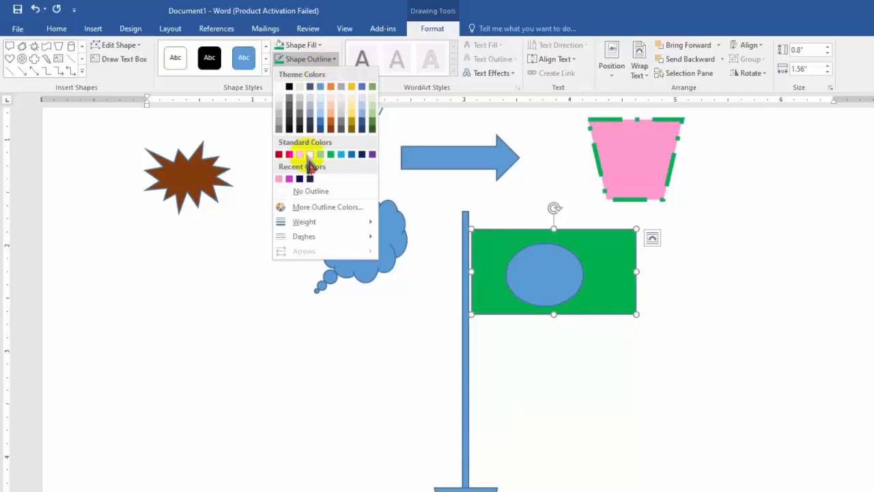
pyautogui.click(298, 189)
# Step: Fill the oval inside the flag with the standard red and remove its outline
pyautogui.click(545, 275)
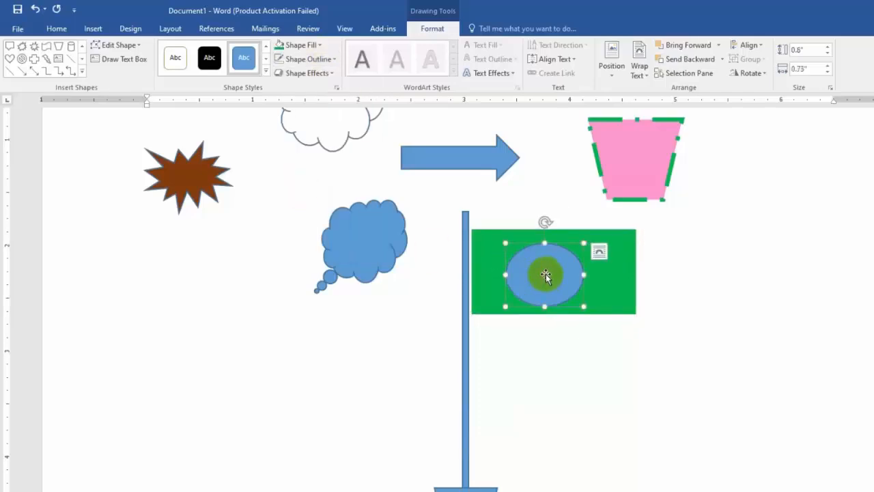
pyautogui.click(321, 45)
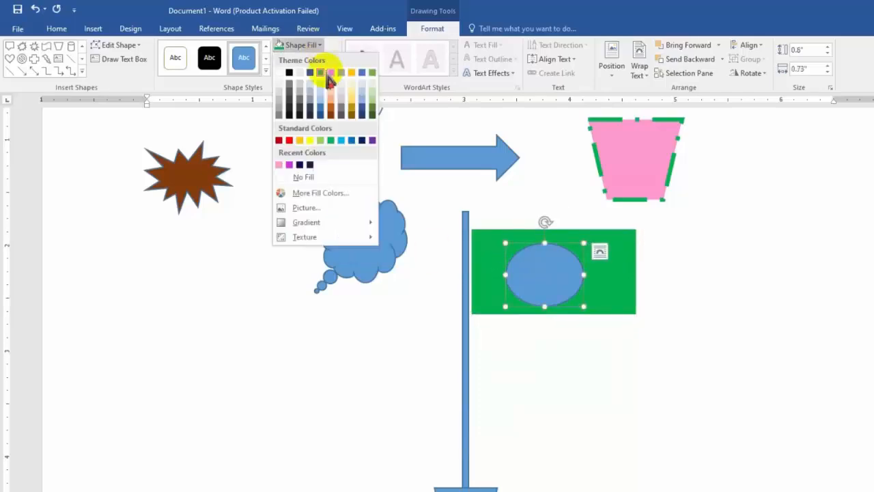
pyautogui.click(290, 140)
pyautogui.click(307, 59)
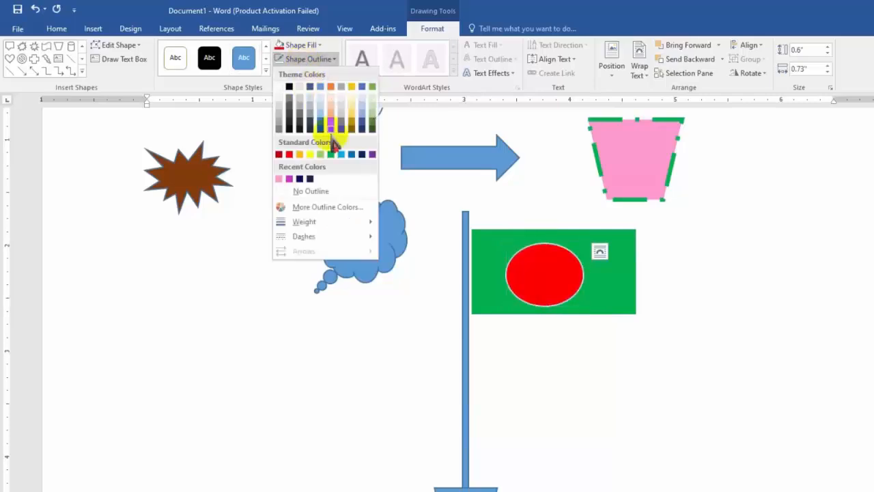
pyautogui.click(310, 191)
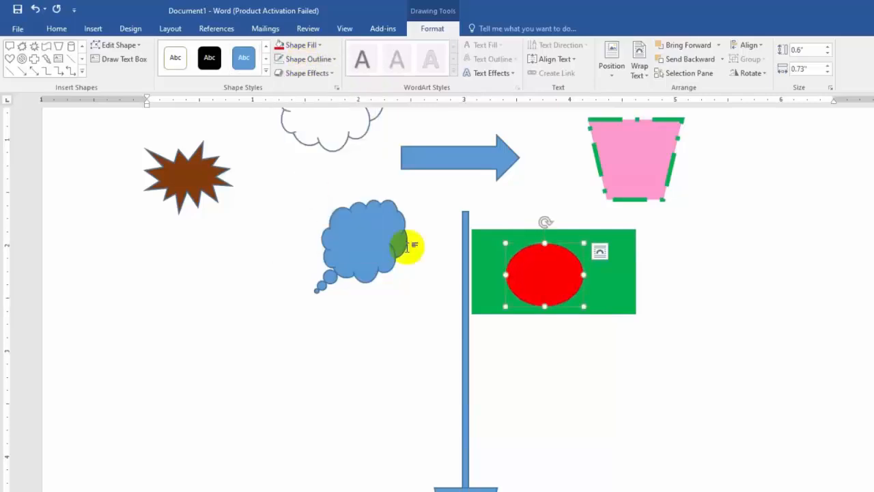
# Step: Fill the thin vertical flagpole rectangle with a gray theme color
pyautogui.click(467, 294)
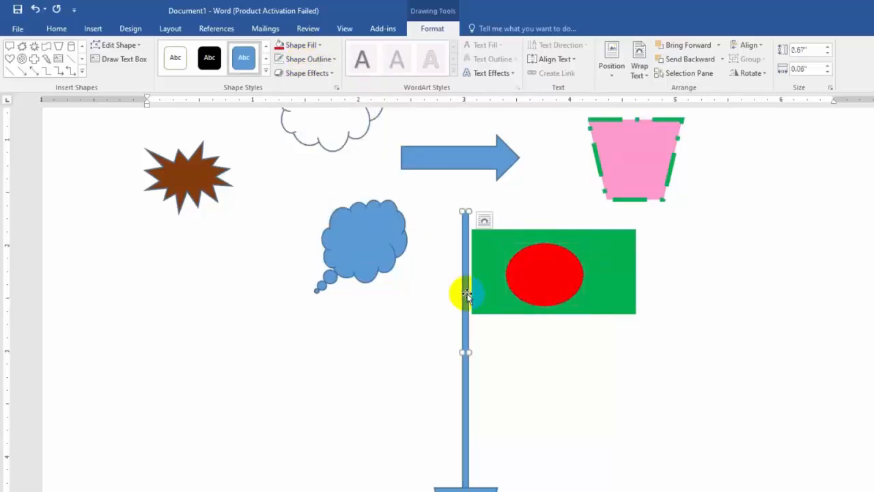
pyautogui.click(320, 45)
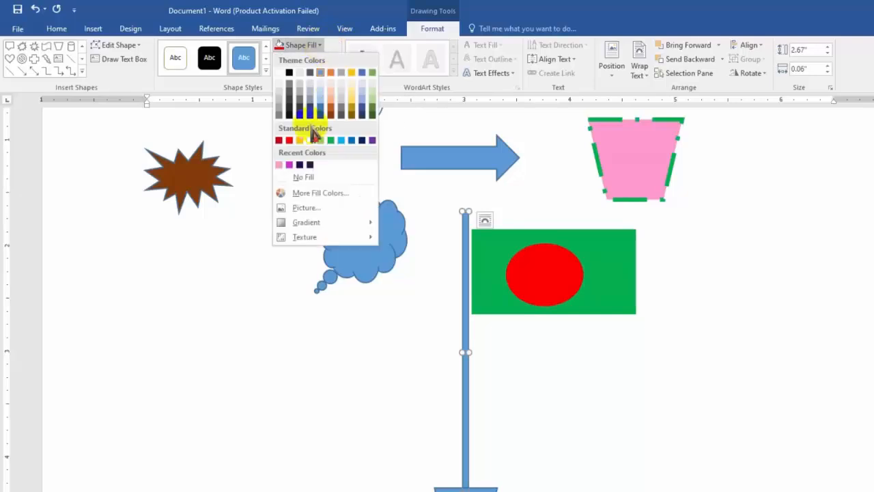
pyautogui.click(284, 107)
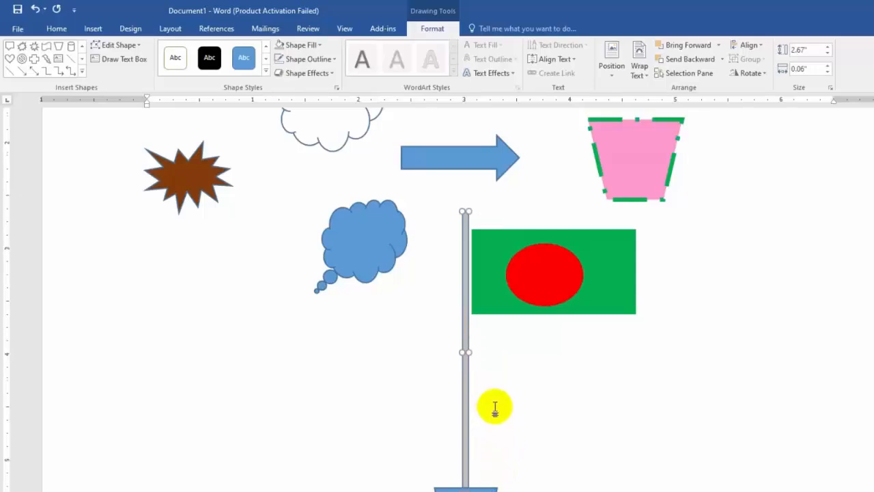
# Step: Fill the base shape at the foot of the flagpole with a light gray theme color
pyautogui.scroll(-3, 499, 389)
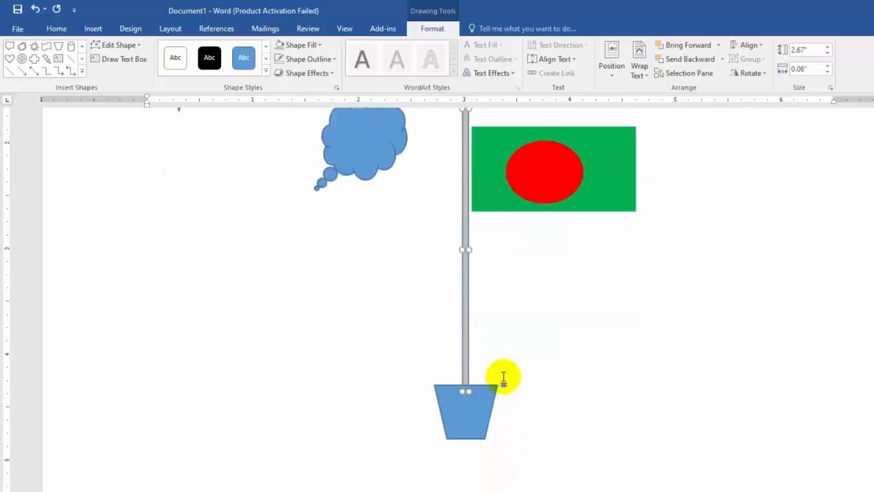
pyautogui.click(309, 49)
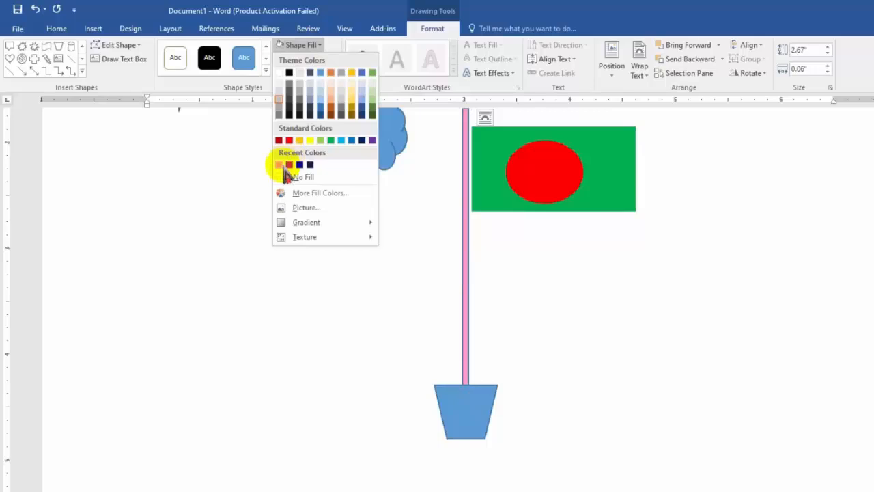
pyautogui.click(478, 395)
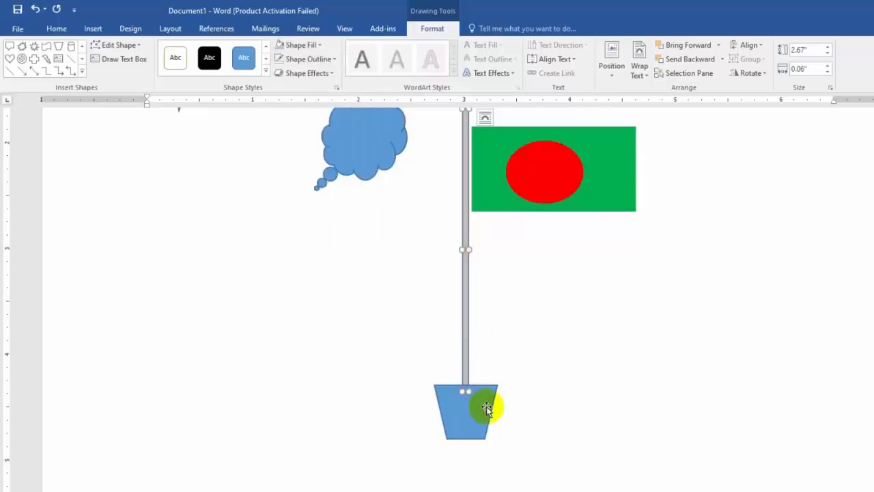
pyautogui.click(491, 412)
pyautogui.click(311, 46)
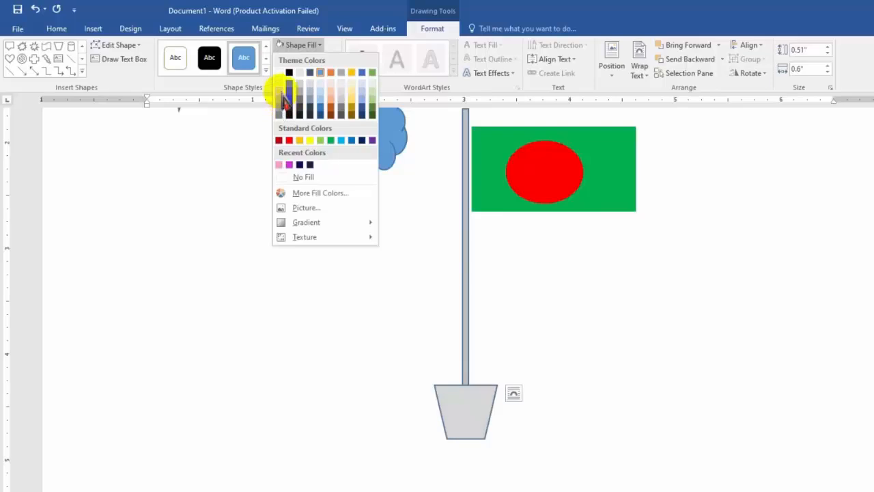
pyautogui.click(282, 95)
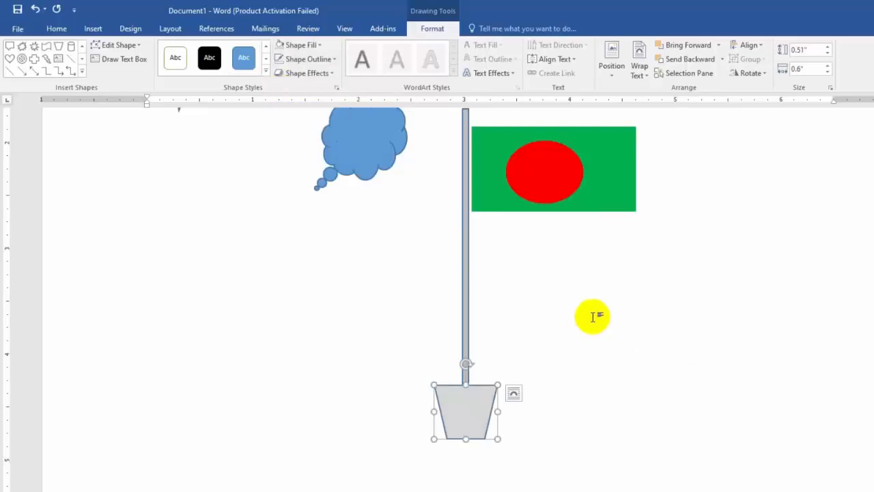
# Step: Draw a Can shape about 0.97" wide and 1.57" high in the empty area right of the flagpole
pyautogui.scroll(3, 593, 316)
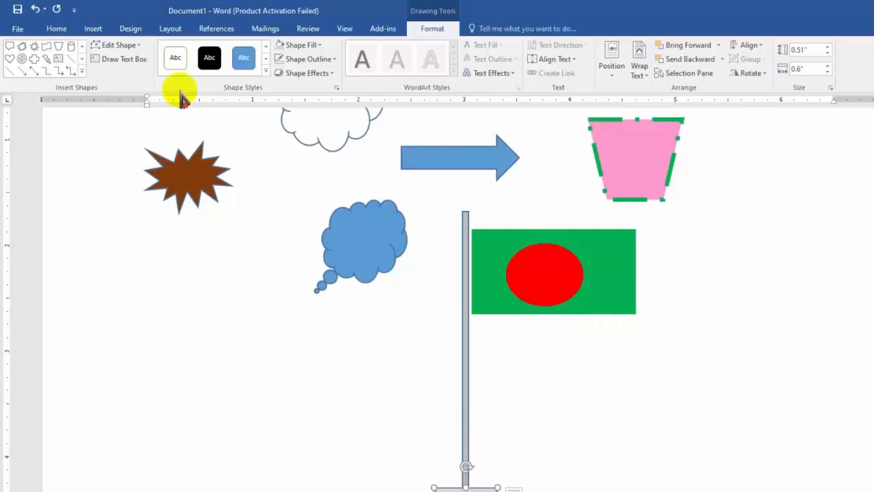
pyautogui.click(82, 71)
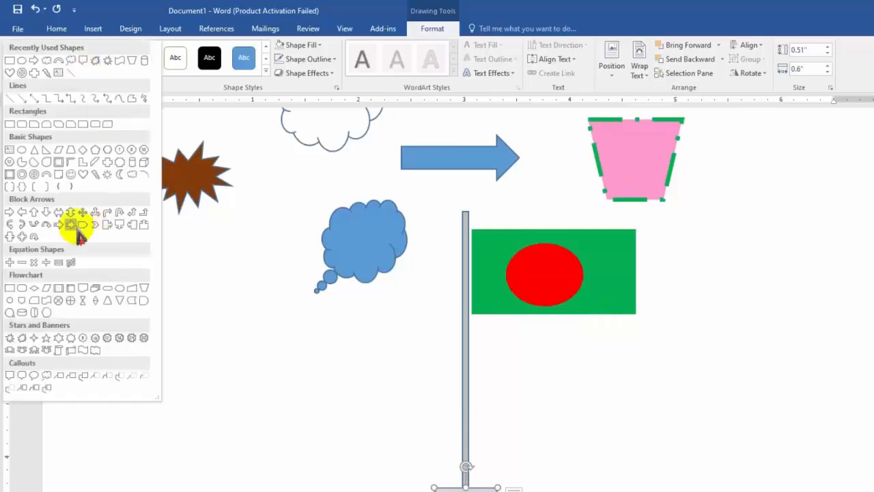
pyautogui.click(135, 170)
pyautogui.scroll(-3, 786, 437)
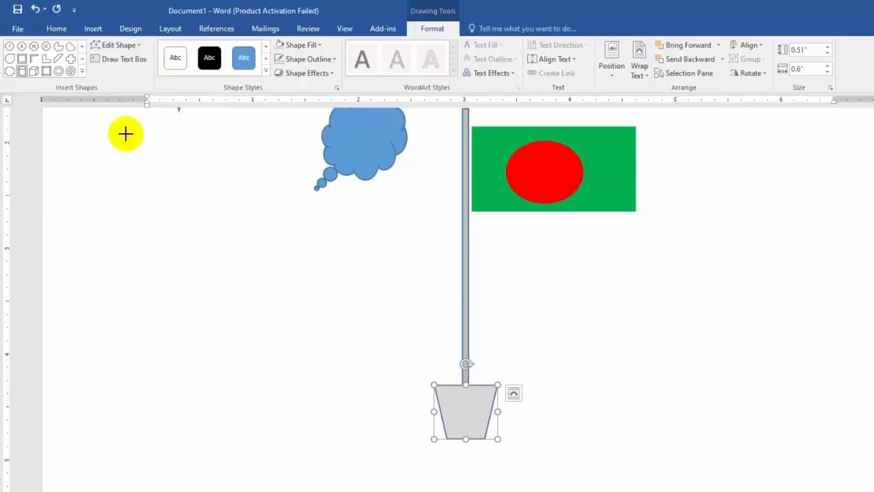
pyautogui.click(82, 71)
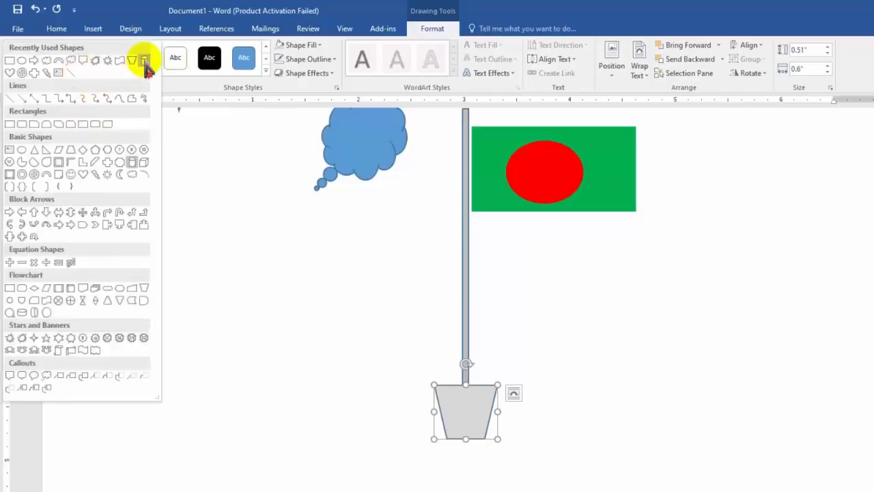
pyautogui.click(145, 66)
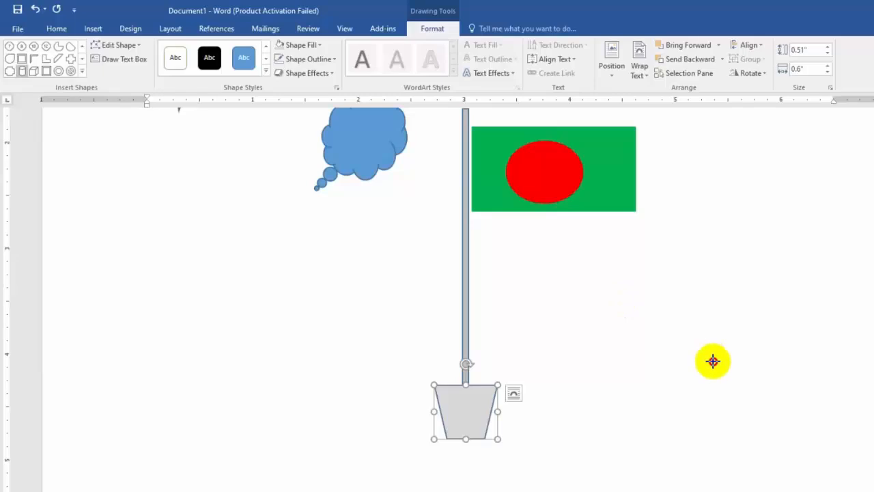
pyautogui.moveTo(674, 297); pyautogui.dragTo(777, 463)
# Step: Draw a Block Arc about 0.79" wide and 0.42" high and rotate it sideways onto the can's right edge as a mug handle
pyautogui.scroll(-3, 772, 452)
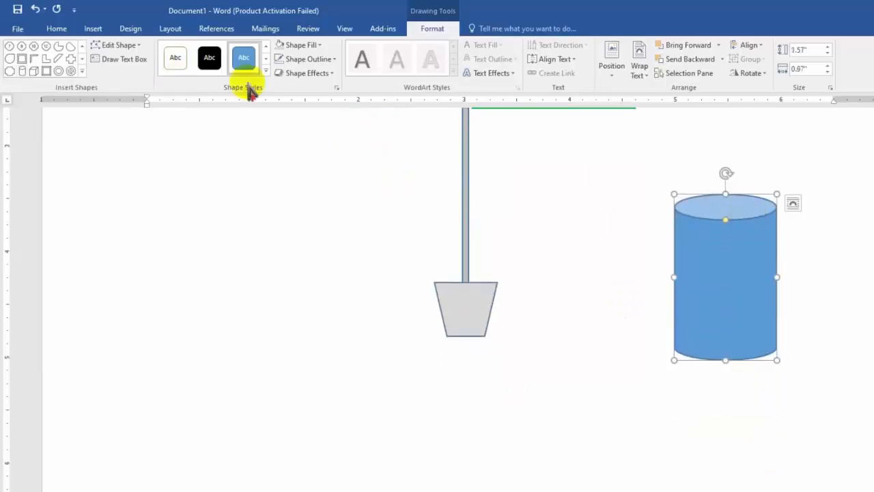
pyautogui.click(82, 71)
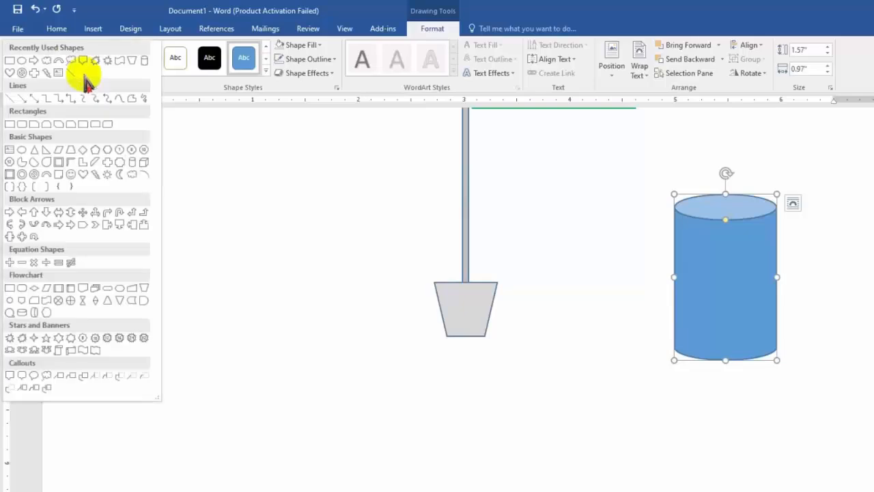
pyautogui.click(46, 175)
pyautogui.moveTo(551, 194)
pyautogui.mouseDown()
pyautogui.moveTo(582, 226)
pyautogui.moveTo(636, 239)
pyautogui.mouseUp()
pyautogui.moveTo(595, 174); pyautogui.dragTo(646, 211)
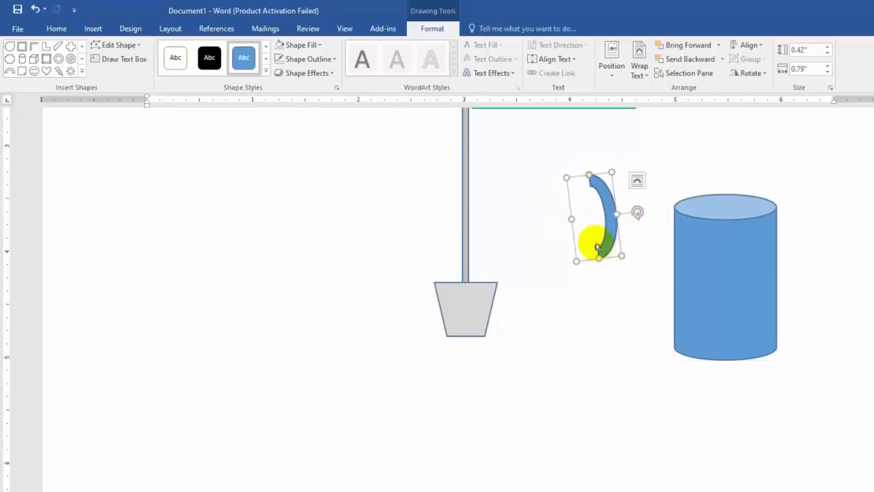
pyautogui.moveTo(600, 263); pyautogui.dragTo(795, 270)
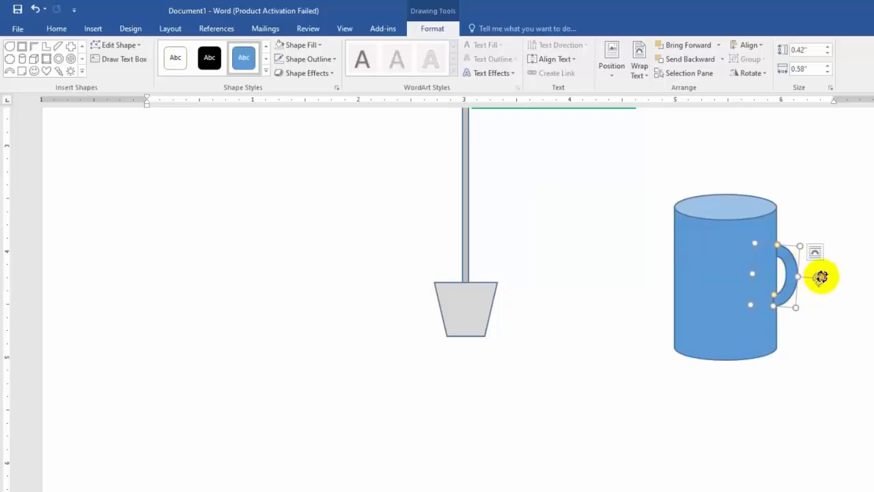
# Step: Straighten the mug handle against the can's edge and enlarge it to about 0.66" wide and 0.54" high
pyautogui.scroll(5, 840, 283)
pyautogui.click(815, 318)
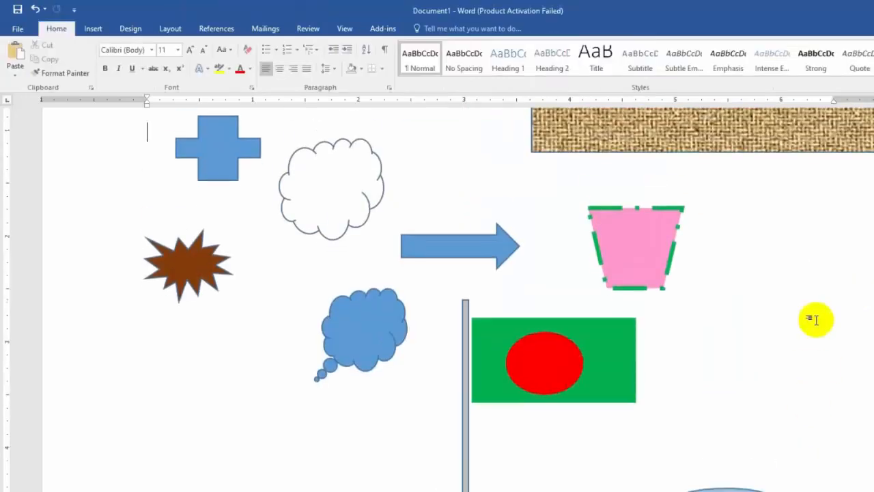
pyautogui.scroll(-5, 806, 314)
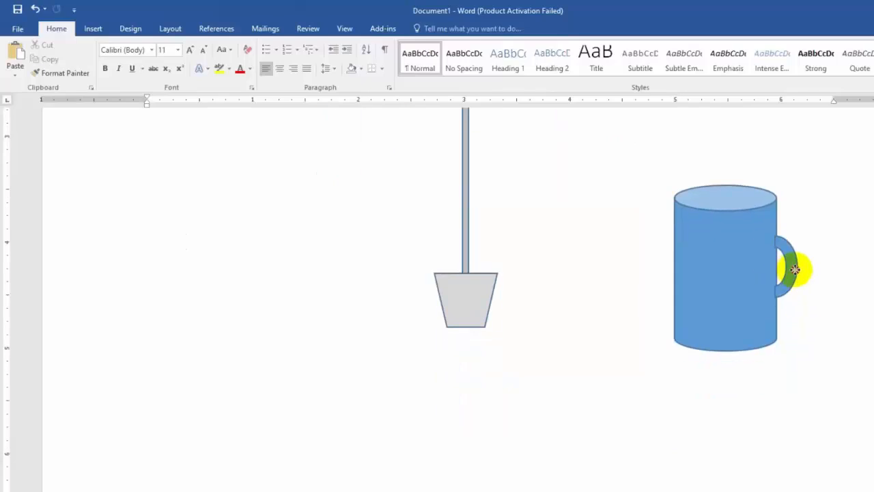
pyautogui.moveTo(795, 269); pyautogui.dragTo(801, 269)
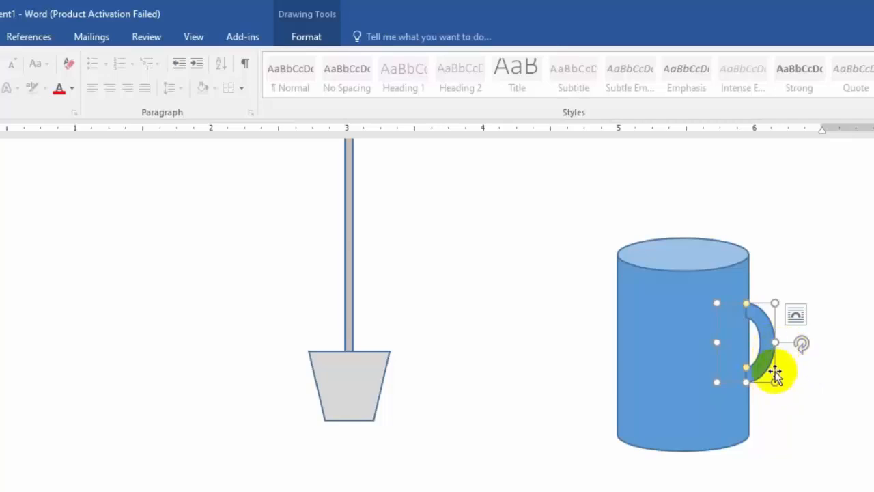
pyautogui.moveTo(772, 341)
pyautogui.mouseDown()
pyautogui.moveTo(791, 342)
pyautogui.moveTo(781, 350)
pyautogui.mouseUp()
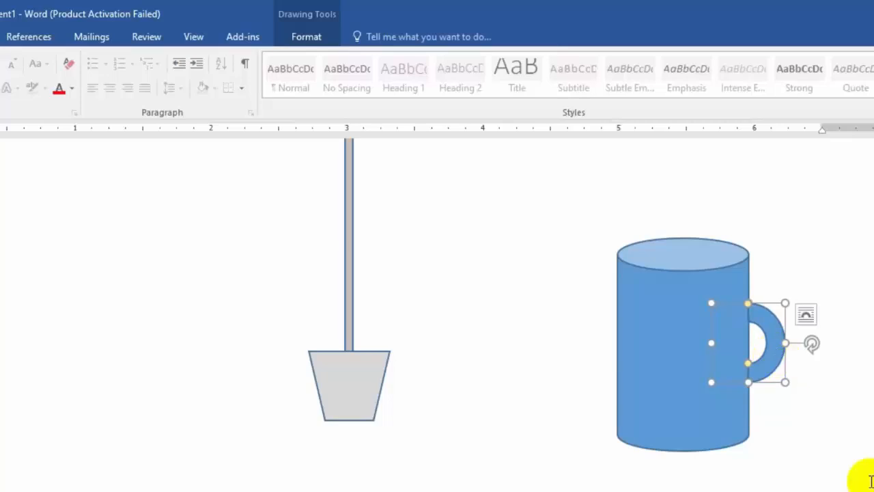
pyautogui.moveTo(751, 384); pyautogui.dragTo(751, 394)
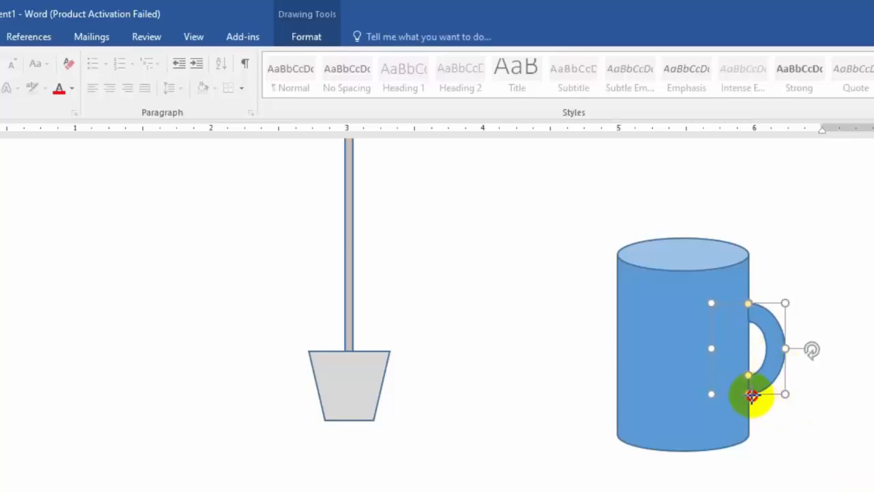
pyautogui.click(758, 379)
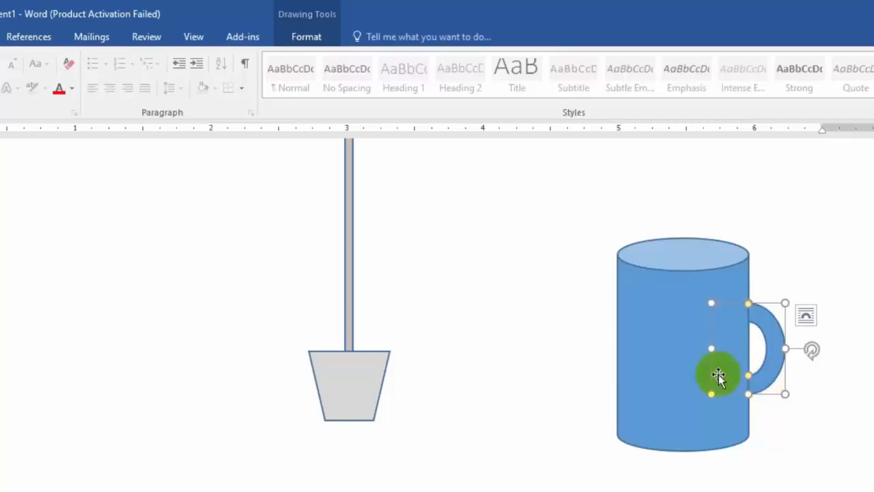
pyautogui.click(710, 312)
# Step: Fill the can body of the mug with a darker shade of the blue theme color
pyautogui.click(650, 314)
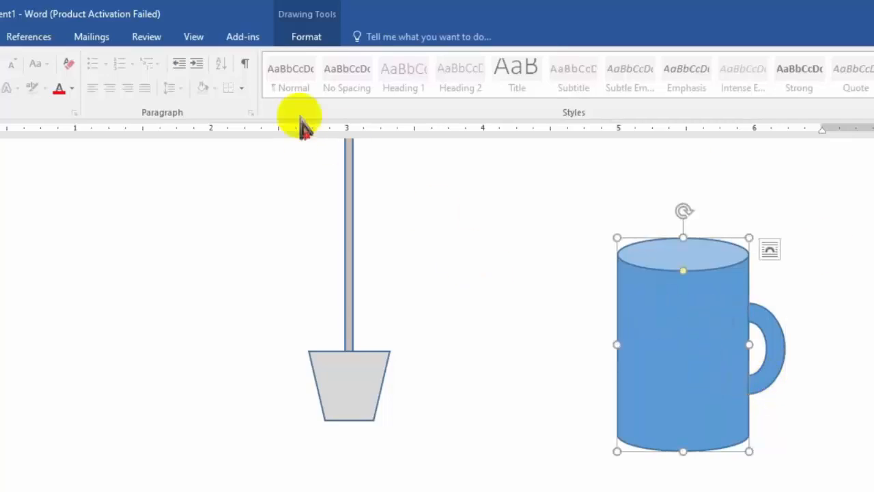
pyautogui.click(304, 38)
pyautogui.click(135, 59)
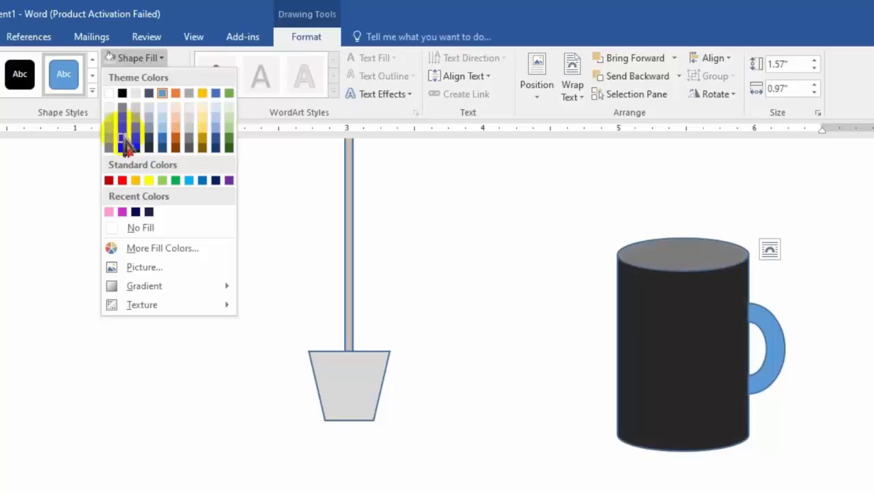
pyautogui.click(164, 144)
pyautogui.click(782, 335)
pyautogui.click(781, 336)
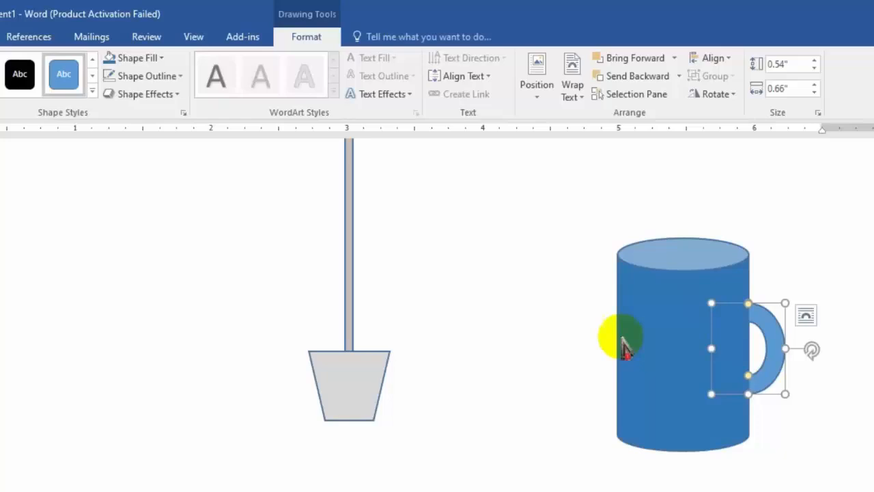
pyautogui.scroll(5, 273, 234)
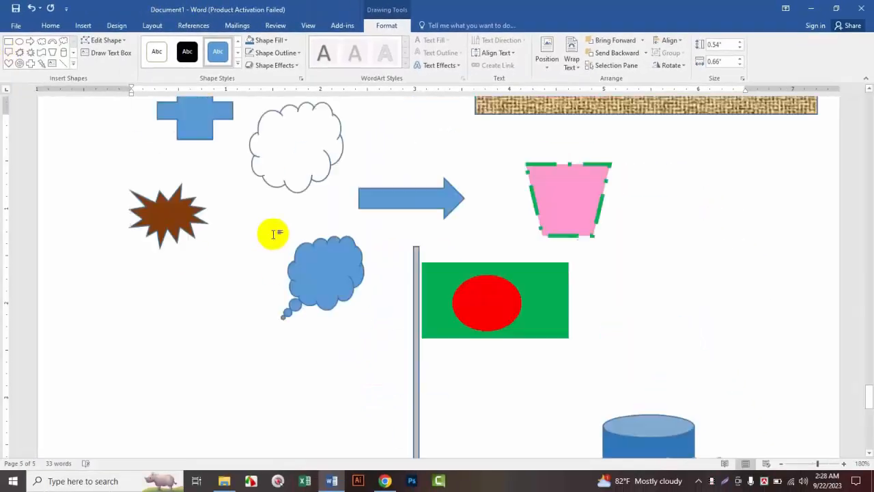
pyautogui.scroll(15, 273, 234)
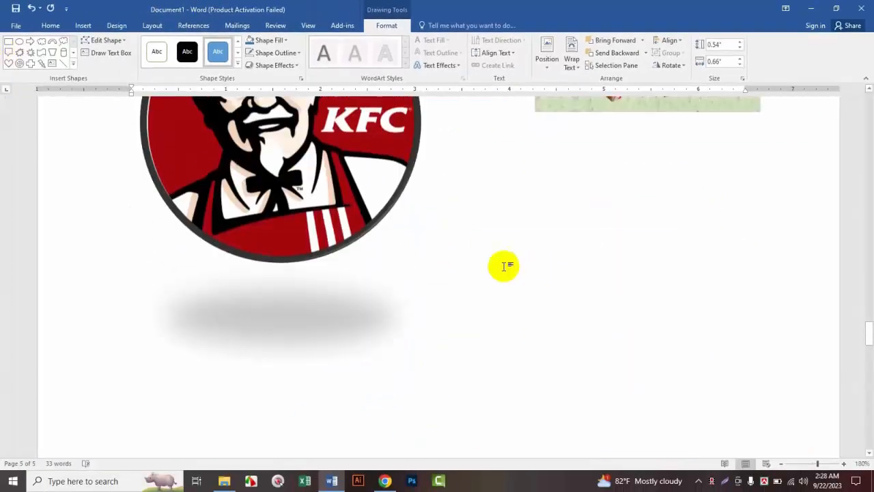
# Step: Cut the round KFC logo picture and paste it onto the page with the flagpole and mug shapes
pyautogui.click(331, 226)
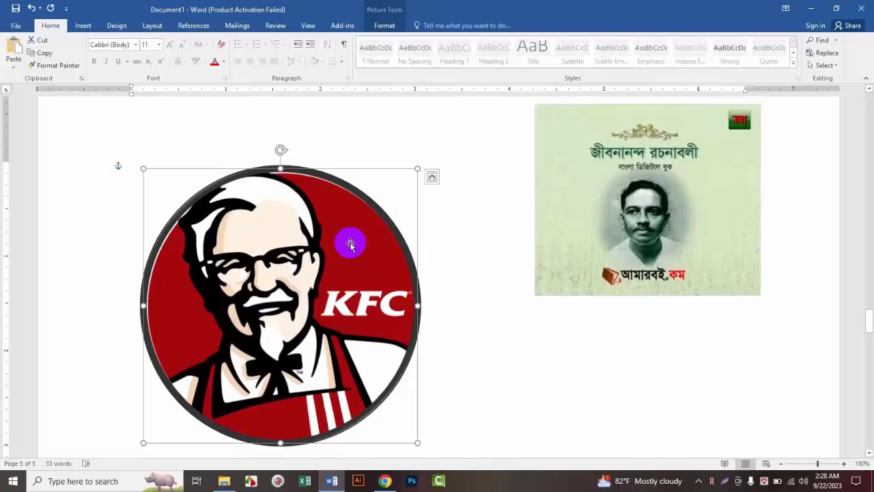
pyautogui.click(39, 42)
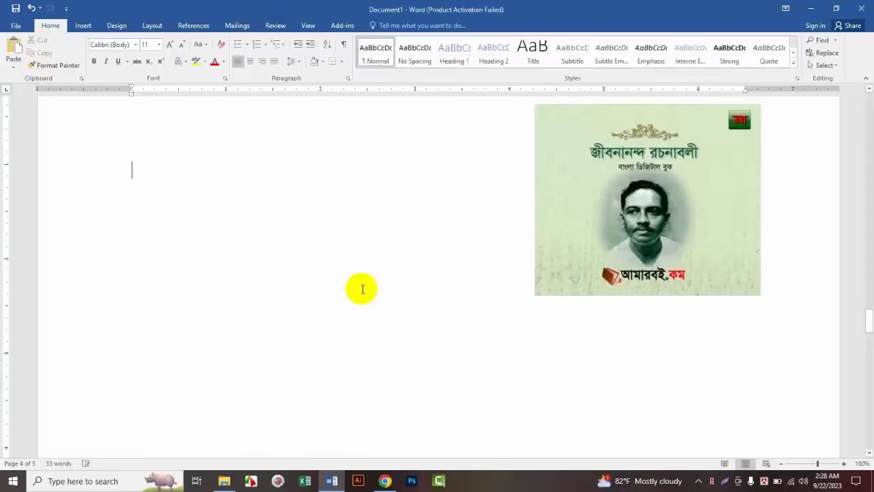
pyautogui.scroll(-15, 360, 288)
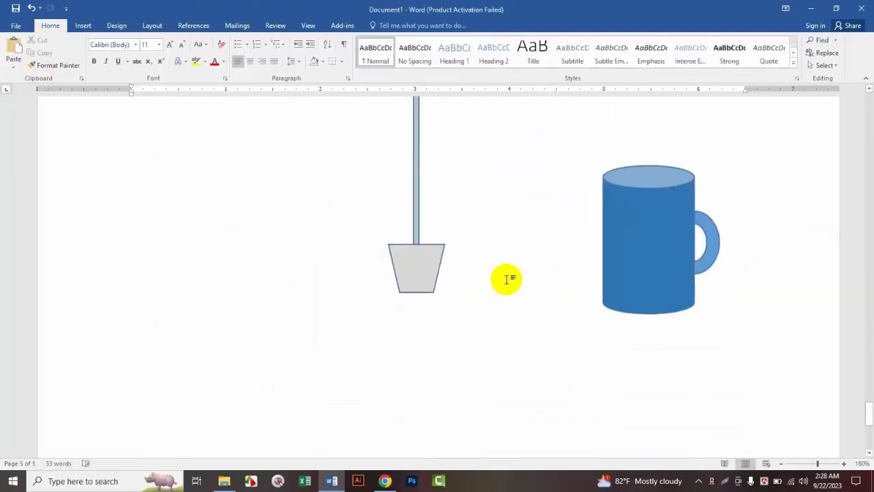
pyautogui.scroll(6, 503, 279)
pyautogui.scroll(-4, 539, 334)
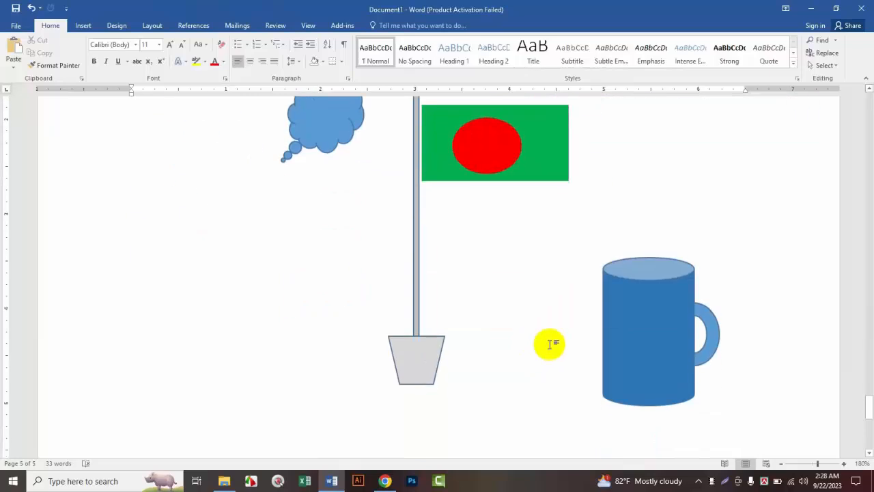
pyautogui.click(13, 54)
pyautogui.scroll(3, 423, 264)
# Step: Shrink the pasted KFC logo to about 0.67" square and place it just below the flagpole's base
pyautogui.click(420, 203)
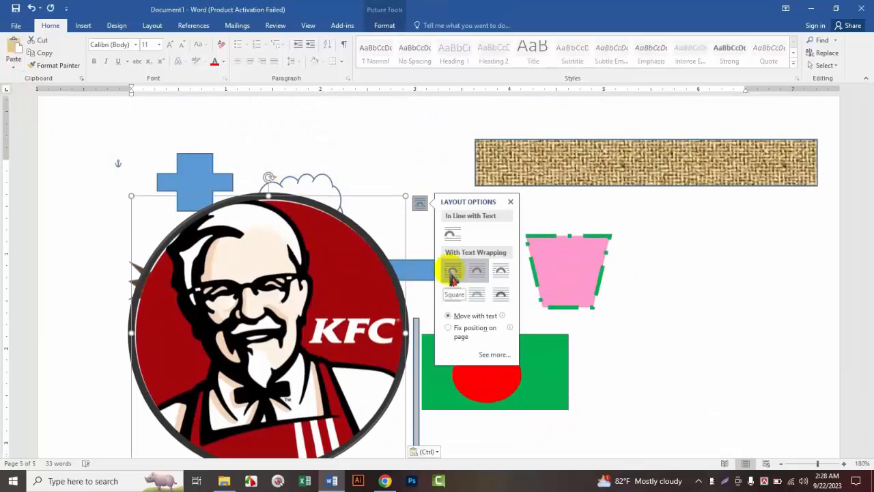
pyautogui.scroll(-5, 341, 268)
pyautogui.moveTo(277, 175); pyautogui.dragTo(512, 406)
pyautogui.moveTo(639, 154); pyautogui.dragTo(433, 390)
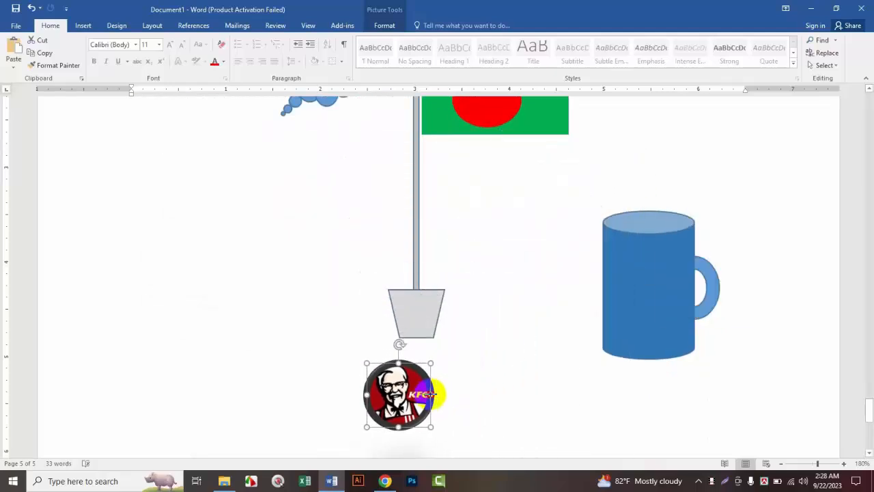
# Step: Move the KFC logo onto the mug body and center it on the front
pyautogui.scroll(-4, 400, 392)
pyautogui.scroll(3, 445, 220)
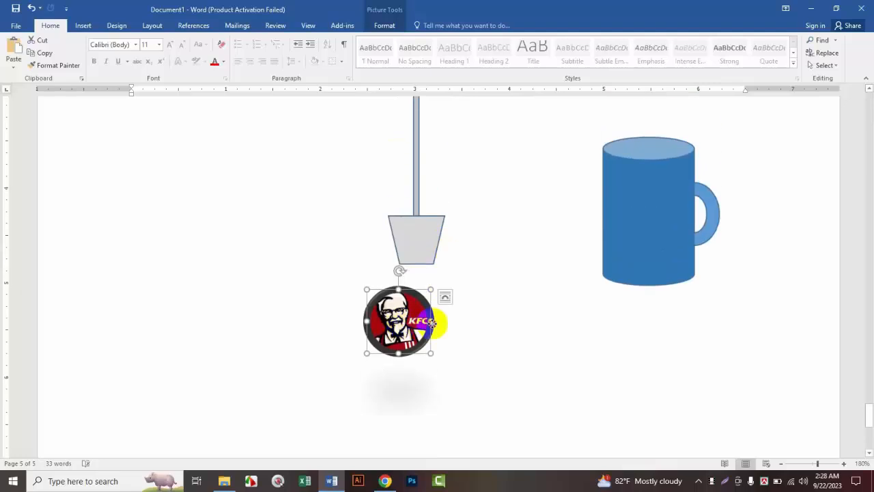
pyautogui.moveTo(432, 322); pyautogui.dragTo(651, 223)
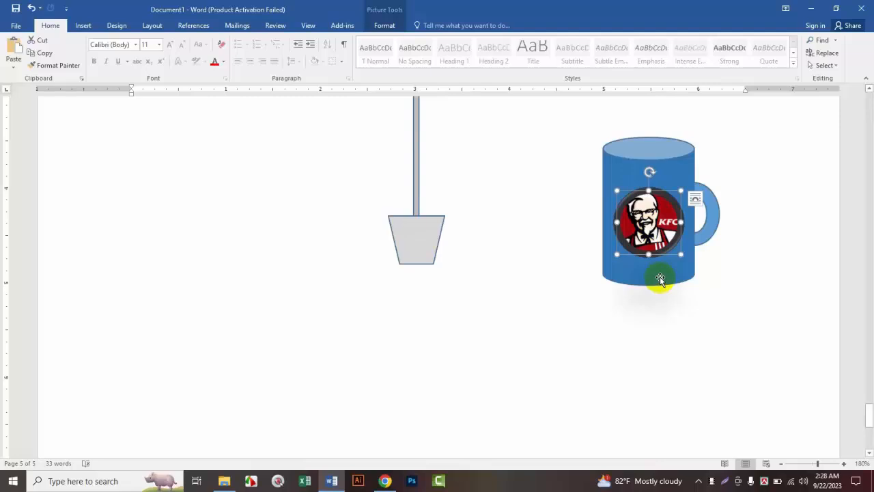
pyautogui.click(607, 208)
pyautogui.moveTo(603, 211); pyautogui.dragTo(590, 214)
pyautogui.click(643, 222)
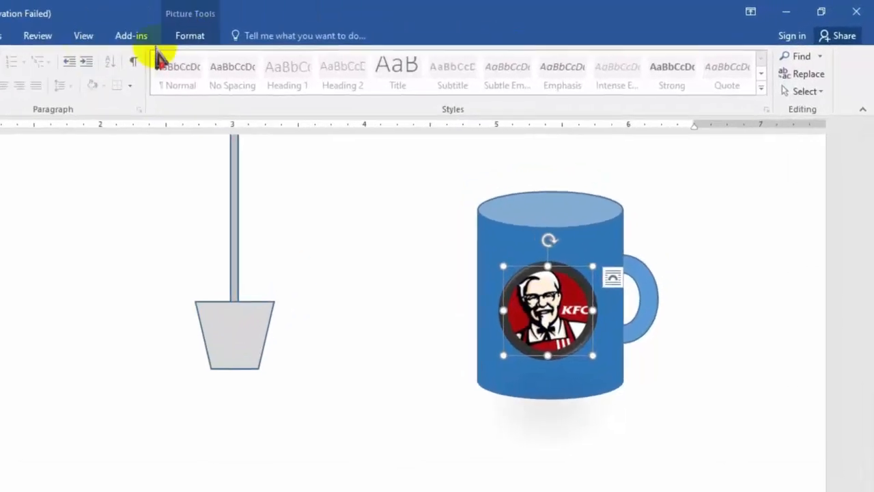
# Step: Preview other picture styles for the KFC logo, remove its outline, and nudge it into place on the mug
pyautogui.click(191, 38)
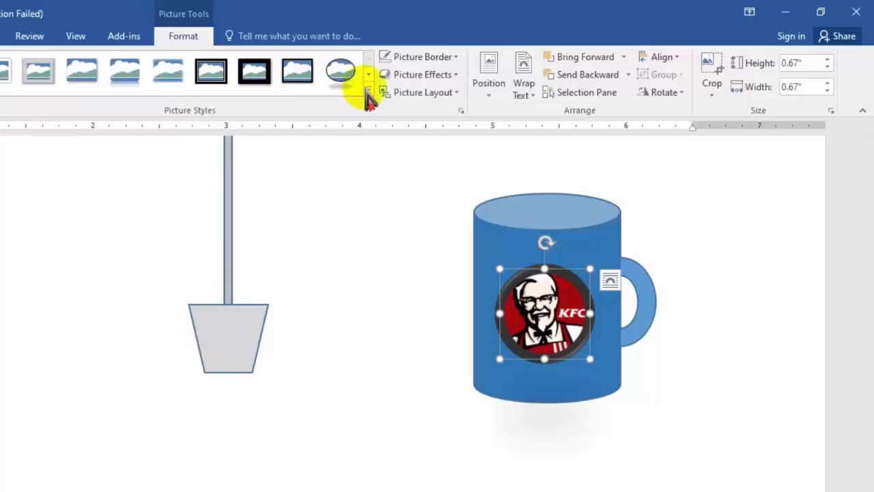
pyautogui.click(368, 89)
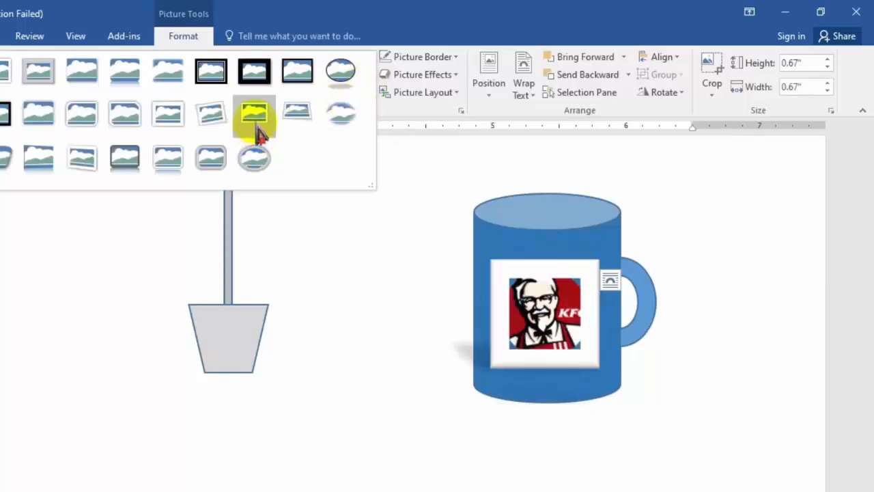
pyautogui.click(339, 116)
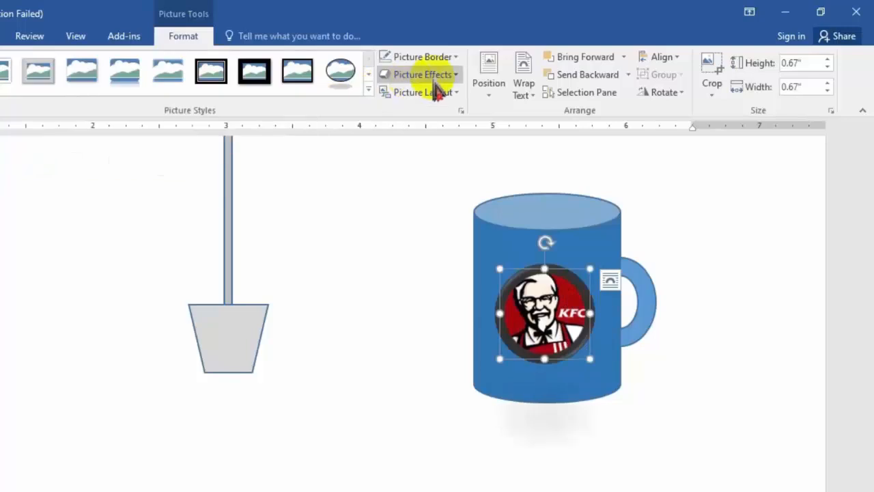
pyautogui.click(456, 57)
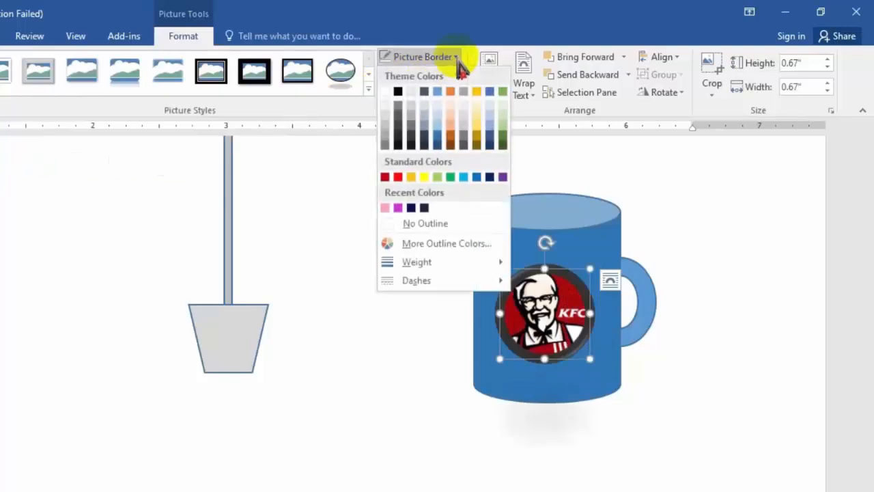
pyautogui.click(424, 226)
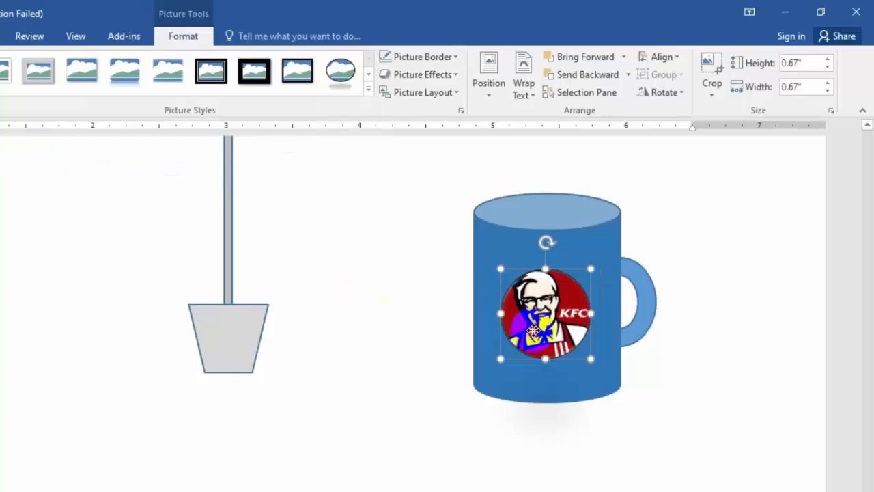
pyautogui.moveTo(533, 330); pyautogui.dragTo(537, 332)
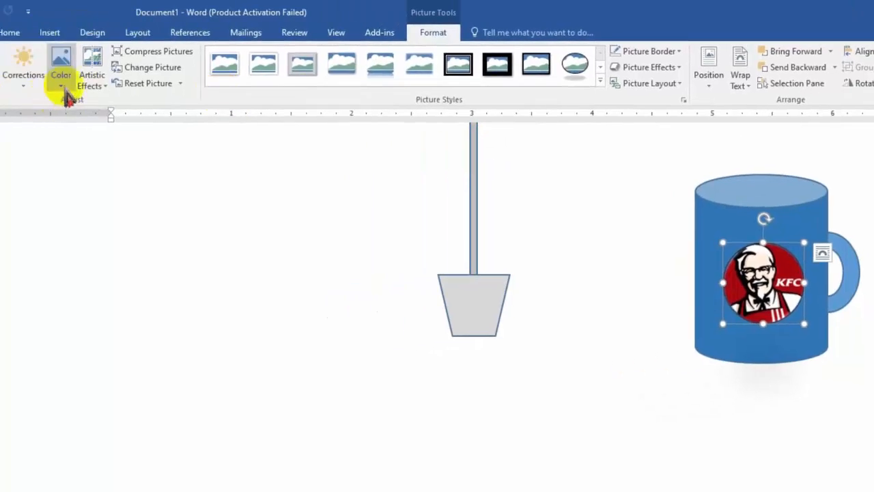
# Step: Preview artistic effects on the KFC logo and recolor it with Blue, Accent color 1 Dark
pyautogui.click(92, 77)
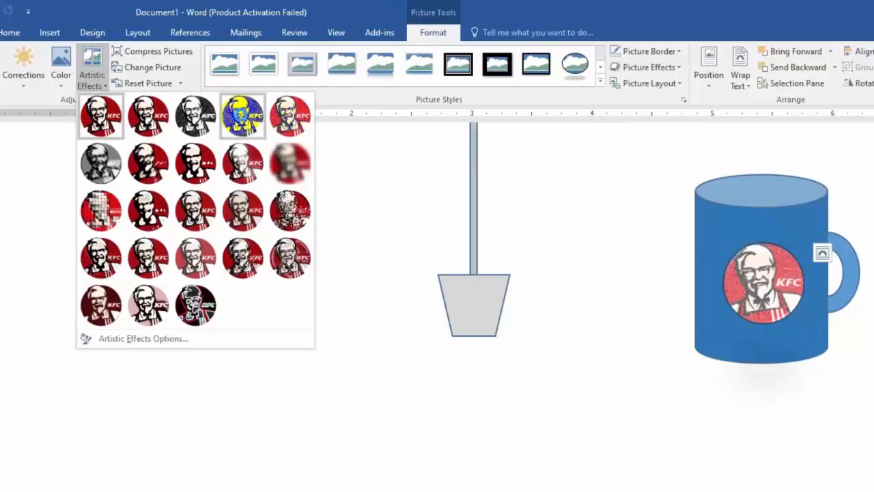
pyautogui.click(61, 68)
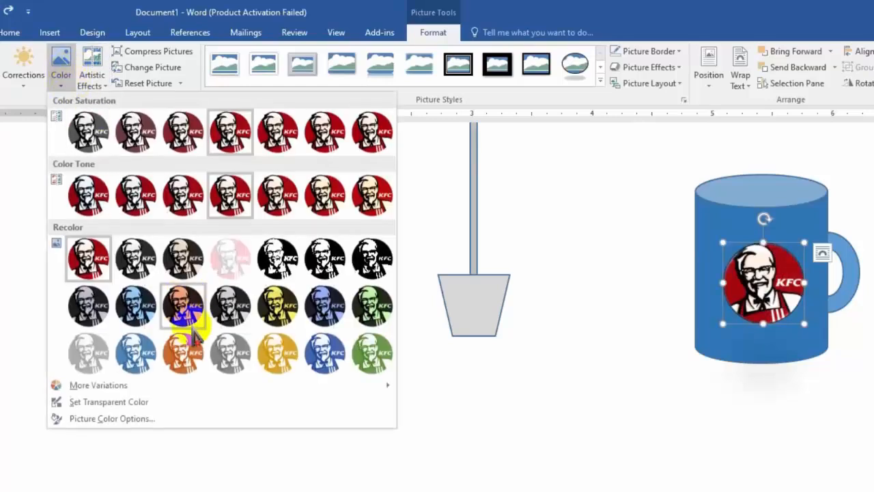
pyautogui.click(147, 328)
pyautogui.scroll(5, 505, 381)
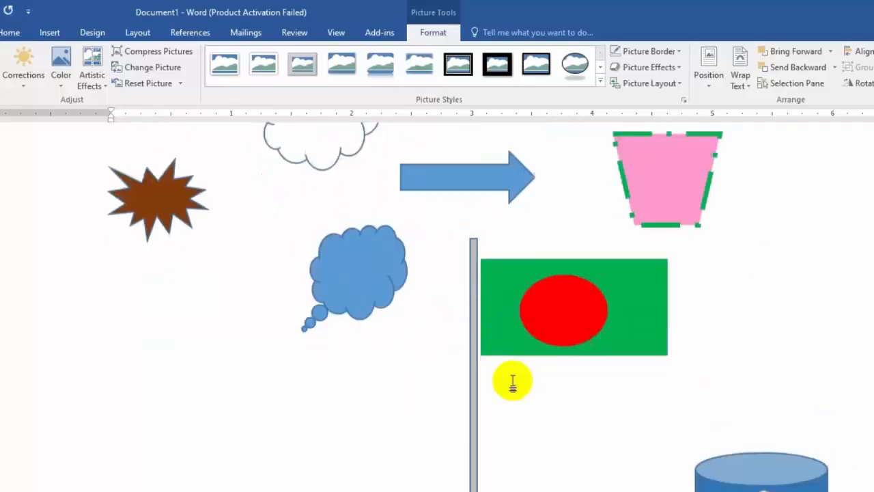
pyautogui.scroll(-5, 512, 383)
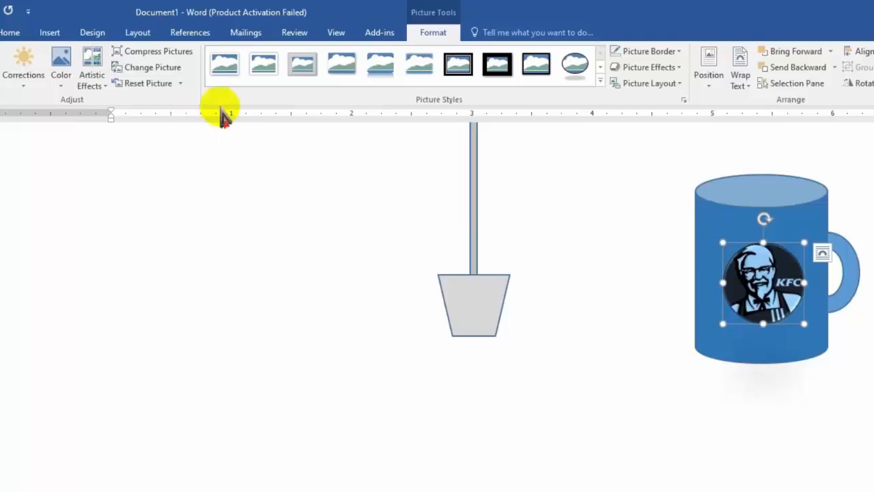
pyautogui.click(601, 81)
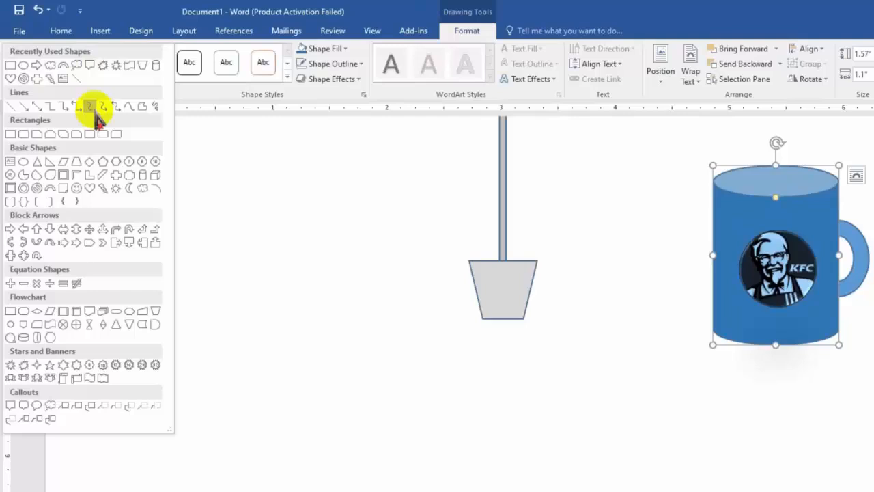
# Step: Draw a rectangle about 2.1" wide and 1.17" high left of the flagpole and fill it with the picture file Screenshot_1
pyautogui.click(12, 133)
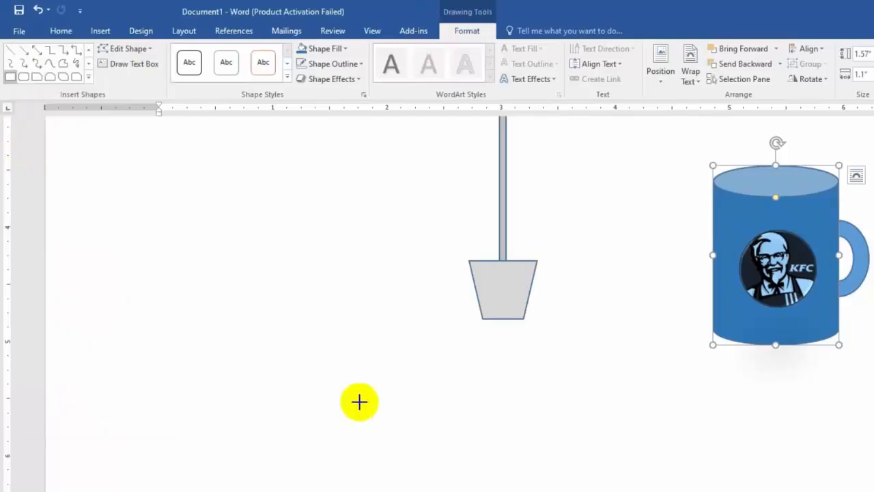
pyautogui.moveTo(167, 205)
pyautogui.mouseDown()
pyautogui.moveTo(310, 260)
pyautogui.moveTo(400, 334)
pyautogui.mouseUp()
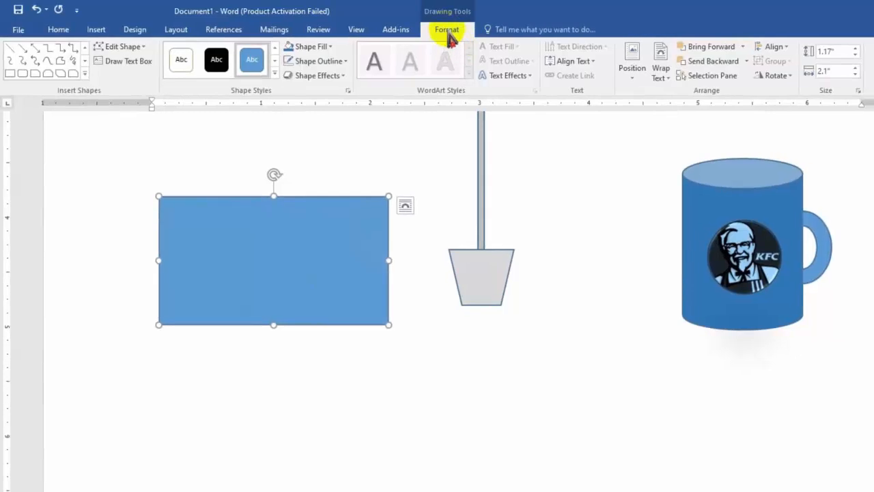
pyautogui.click(330, 46)
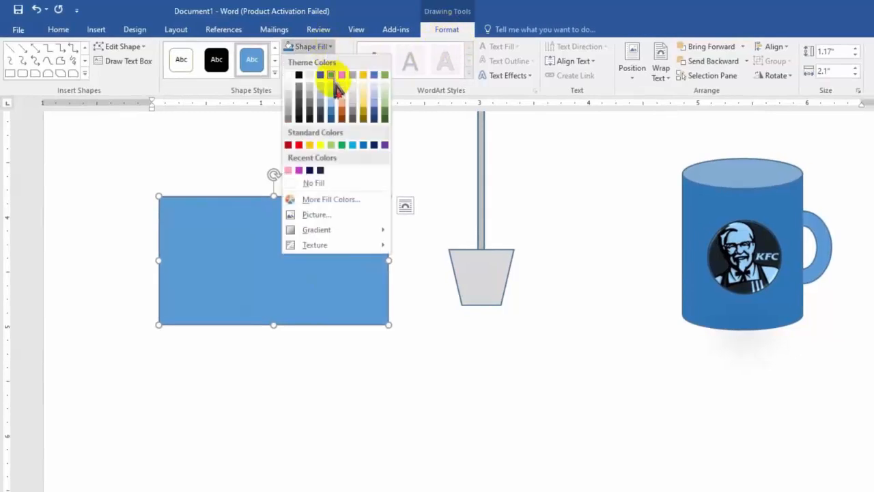
pyautogui.click(315, 216)
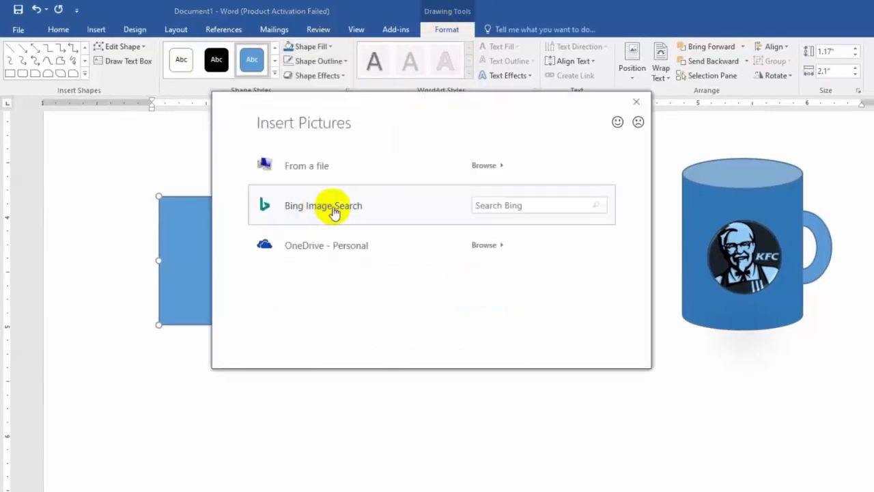
pyautogui.click(429, 190)
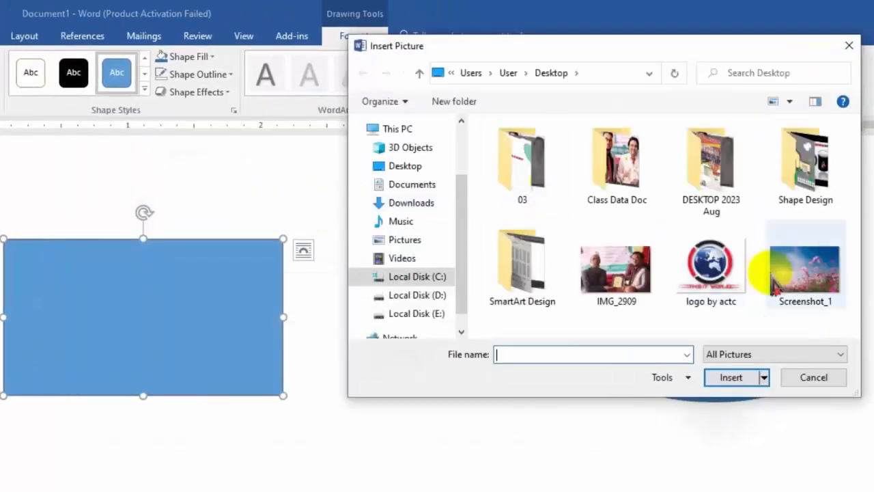
pyautogui.click(804, 277)
pyautogui.click(747, 383)
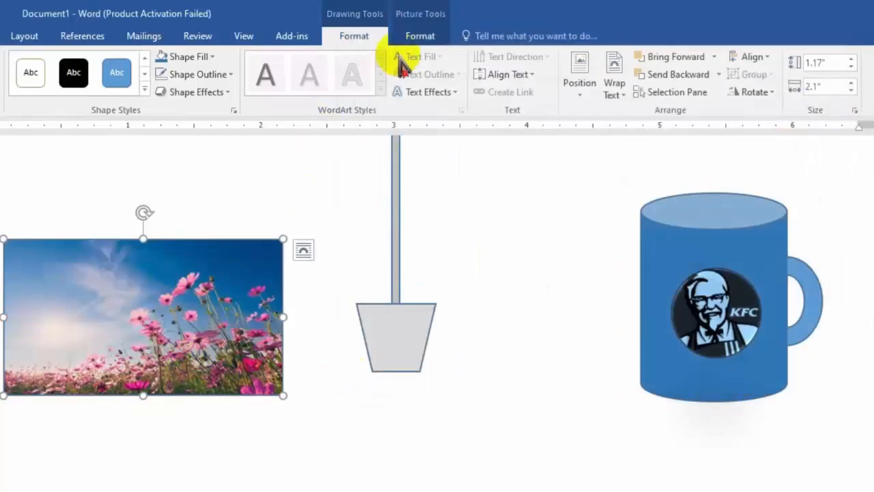
# Step: Give the picture-filled rectangle a Blue-Gray, Text 2 border with a 4½ pt weight
pyautogui.click(419, 39)
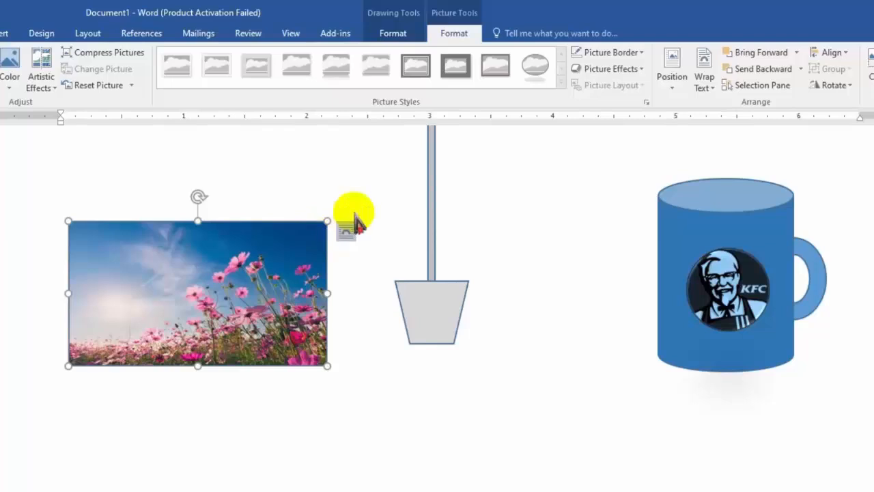
pyautogui.click(645, 55)
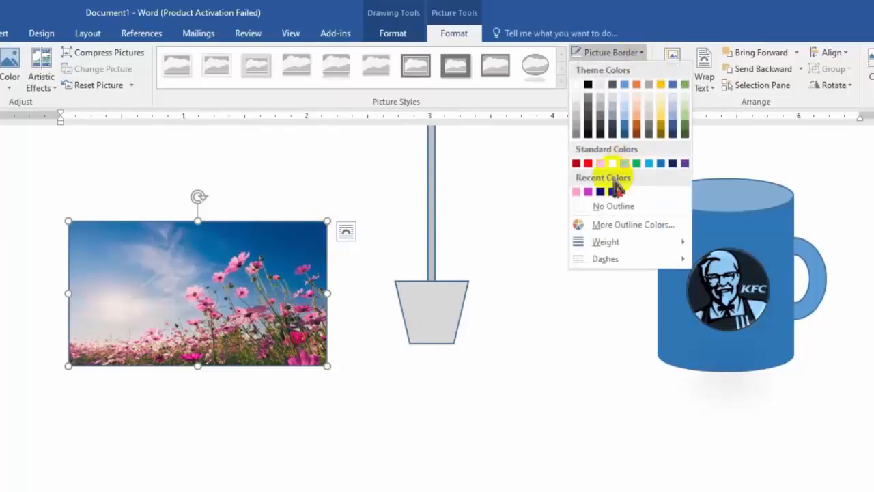
pyautogui.click(612, 84)
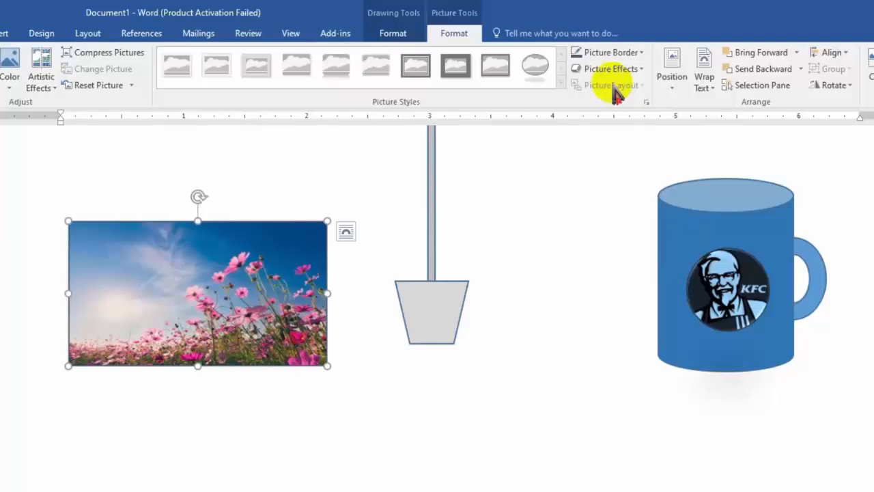
pyautogui.click(605, 52)
pyautogui.moveTo(611, 247)
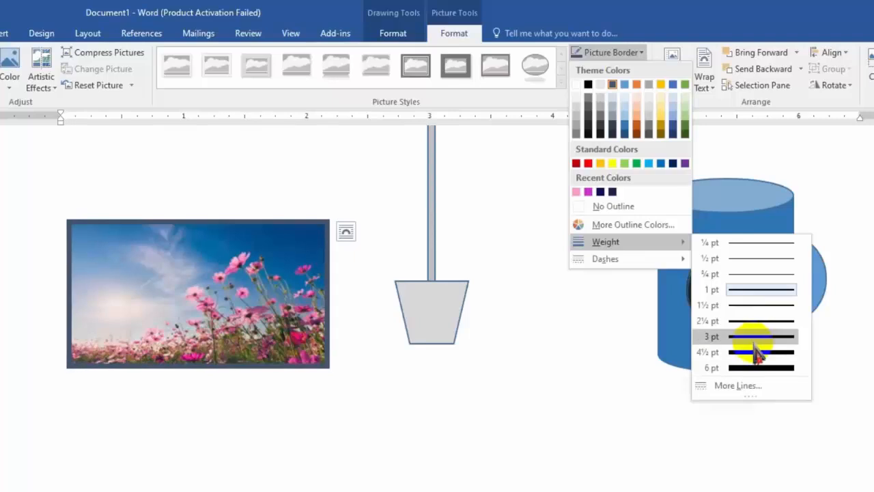
pyautogui.click(754, 351)
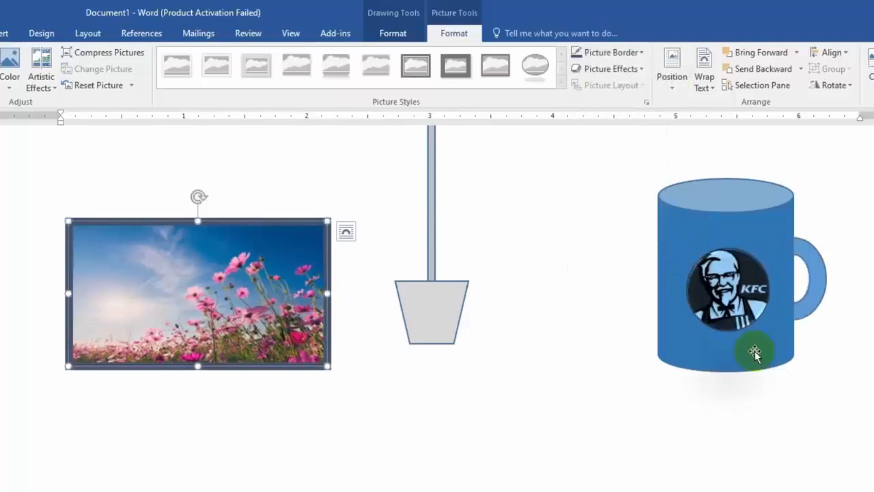
# Step: Change the flower picture's border color to a medium gray shade from the theme colors
pyautogui.click(642, 55)
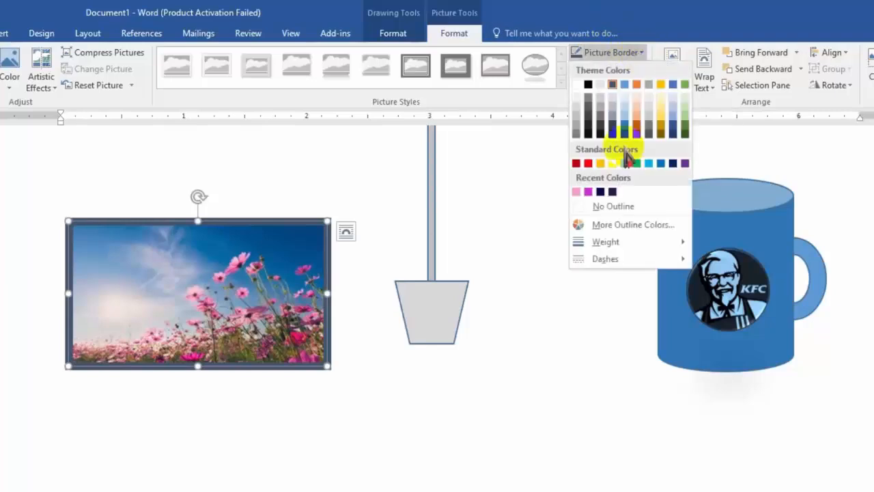
pyautogui.click(578, 130)
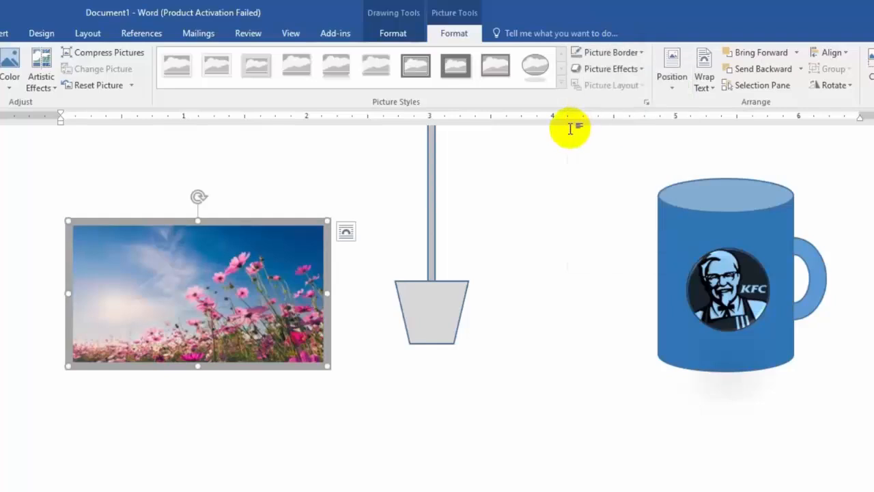
# Step: Draw an inverted trapezoid about 0.27" wide and 0.48" high centered under the flower picture and set its text wrapping to Behind Text
pyautogui.click(403, 33)
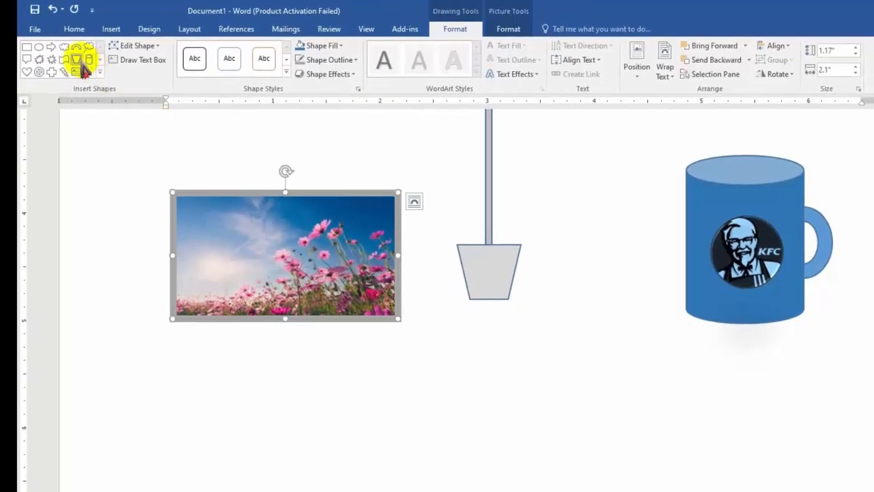
pyautogui.click(99, 72)
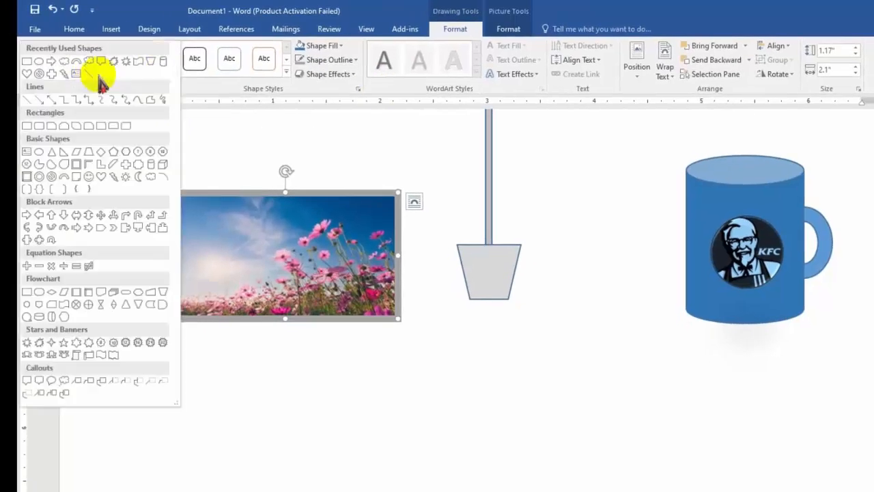
pyautogui.click(151, 61)
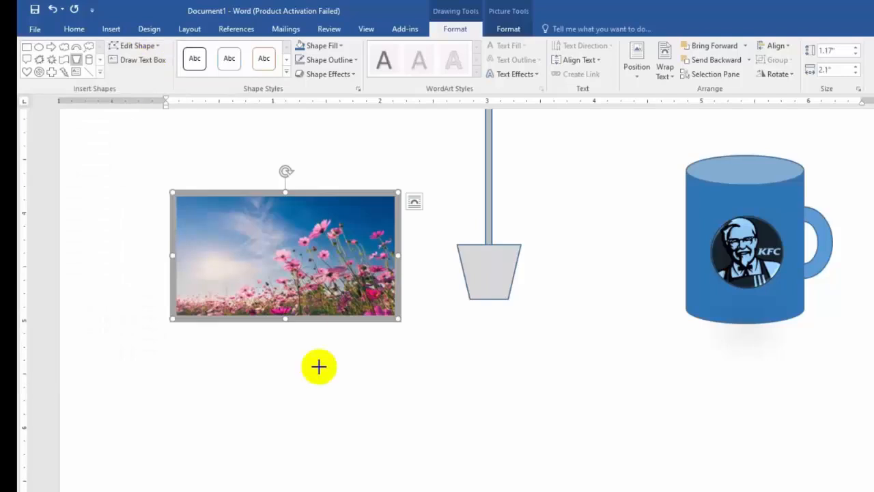
pyautogui.moveTo(252, 363)
pyautogui.mouseDown()
pyautogui.moveTo(312, 414)
pyautogui.moveTo(281, 414)
pyautogui.moveTo(290, 348)
pyautogui.mouseUp()
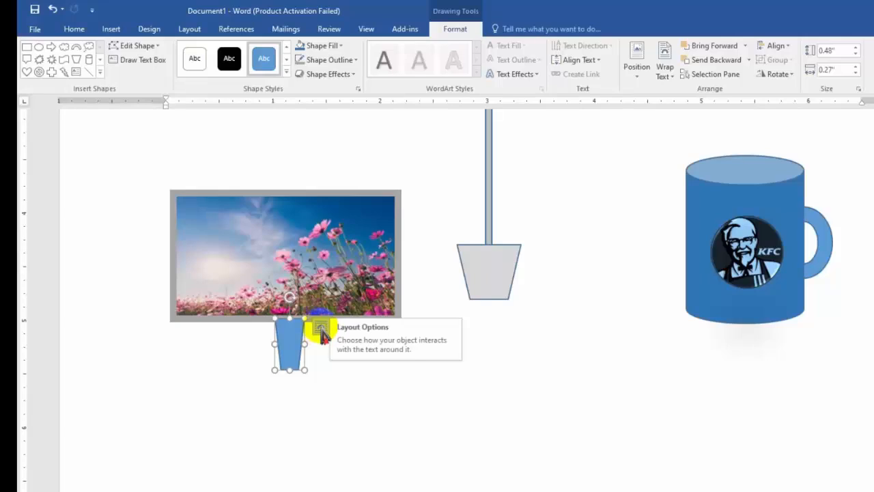
pyautogui.click(321, 329)
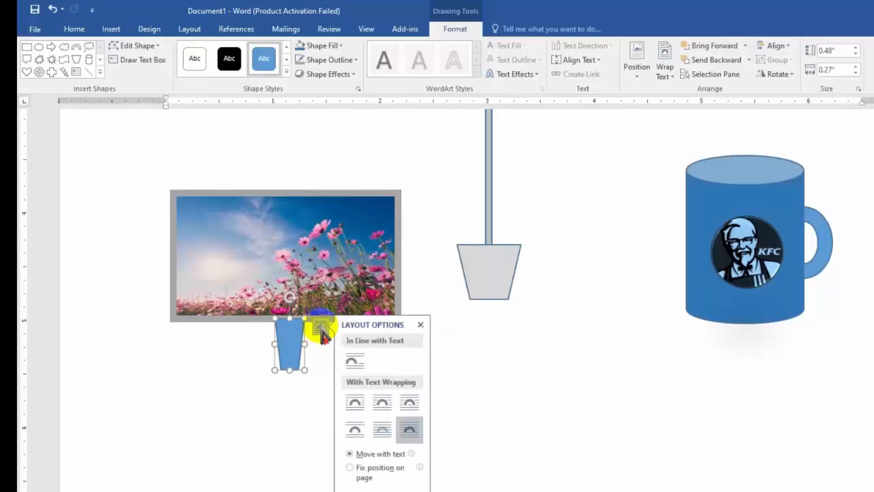
pyautogui.click(388, 430)
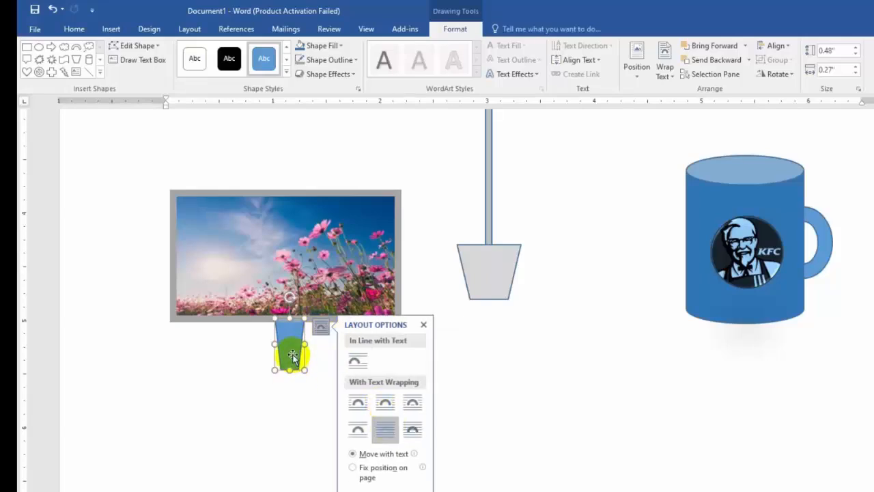
pyautogui.moveTo(292, 355); pyautogui.dragTo(289, 354)
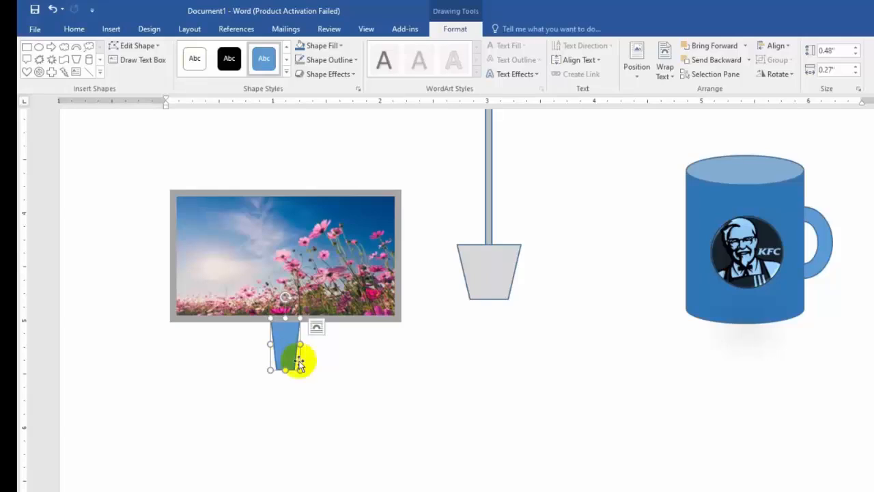
# Step: Draw a rectangle about 0.6" wide and 0.35" high over the trapezoid's lower end and set its wrapping to Behind Text
pyautogui.click(101, 72)
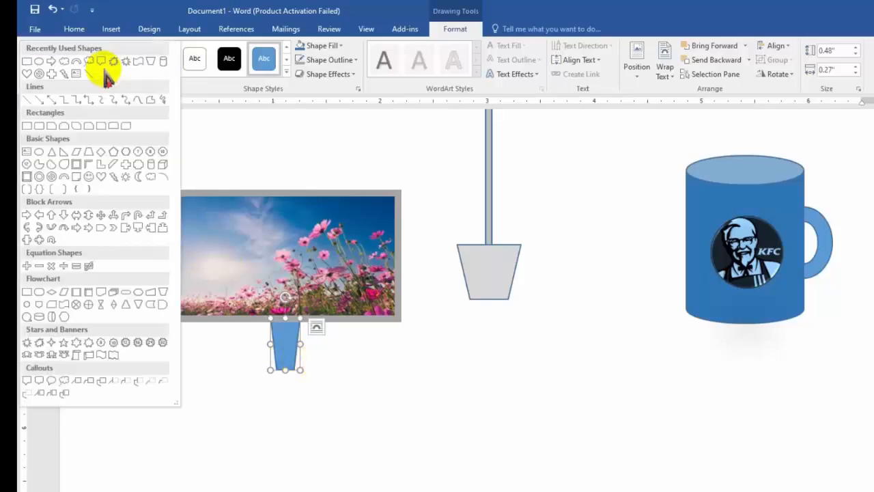
pyautogui.click(24, 61)
pyautogui.moveTo(252, 357); pyautogui.dragTo(316, 395)
pyautogui.click(332, 367)
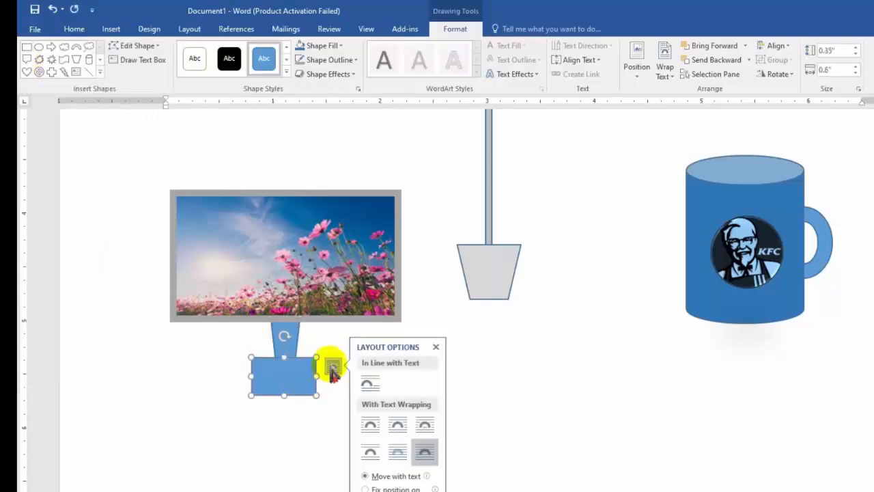
pyautogui.click(396, 452)
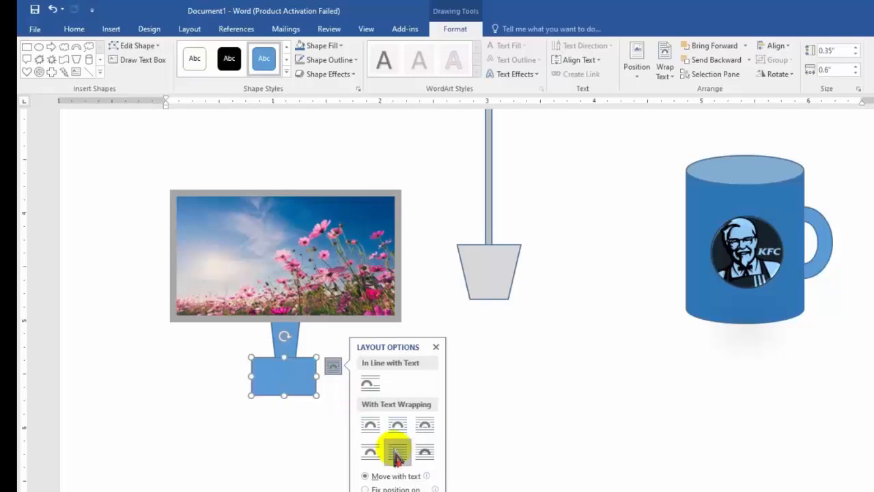
# Step: Fill the base rectangle with Blue, Accent 1, Lighter 40% and reduce its height to about 0.29"
pyautogui.click(341, 46)
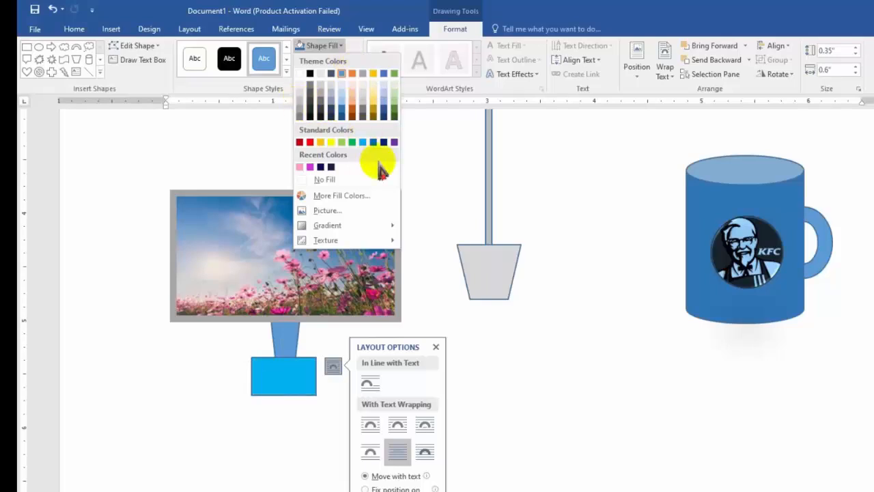
pyautogui.click(343, 104)
pyautogui.moveTo(290, 360); pyautogui.dragTo(299, 369)
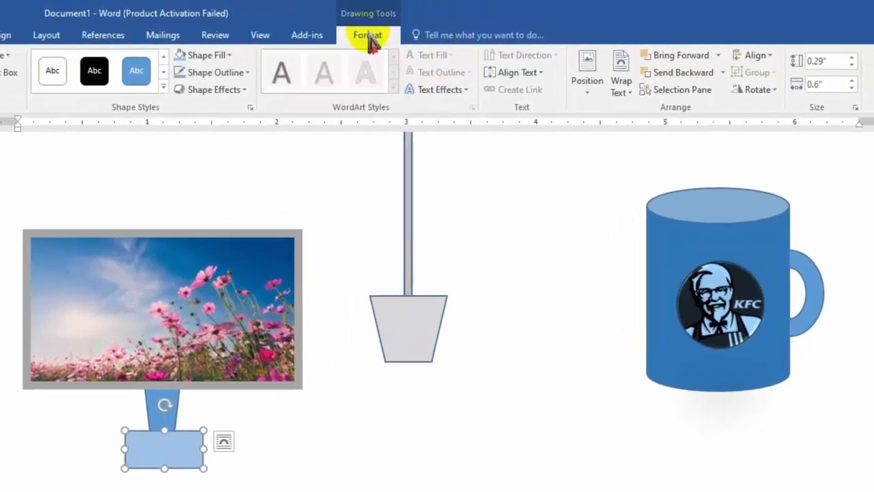
# Step: Send the base rectangle behind the trapezoid stand and remove the rectangle's outline
pyautogui.click(722, 72)
pyautogui.click(690, 90)
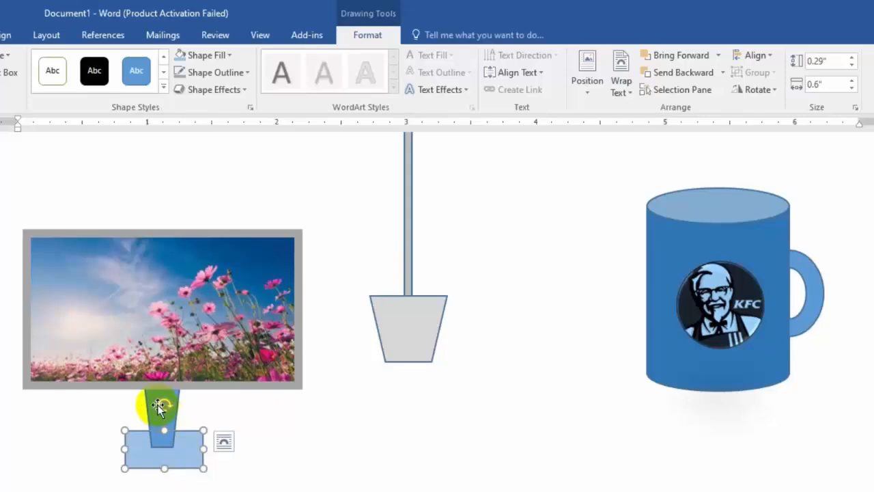
pyautogui.click(227, 73)
pyautogui.click(207, 235)
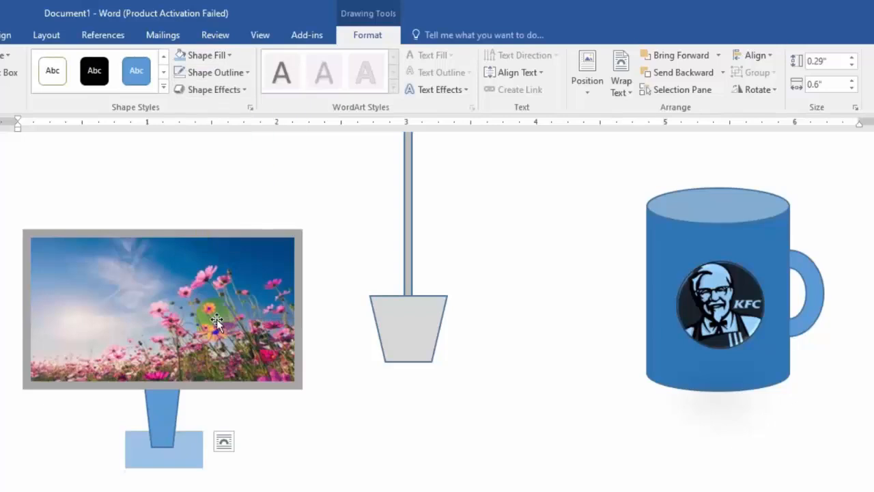
# Step: Remove the outline of the trapezoid stand under the flower picture
pyautogui.click(174, 404)
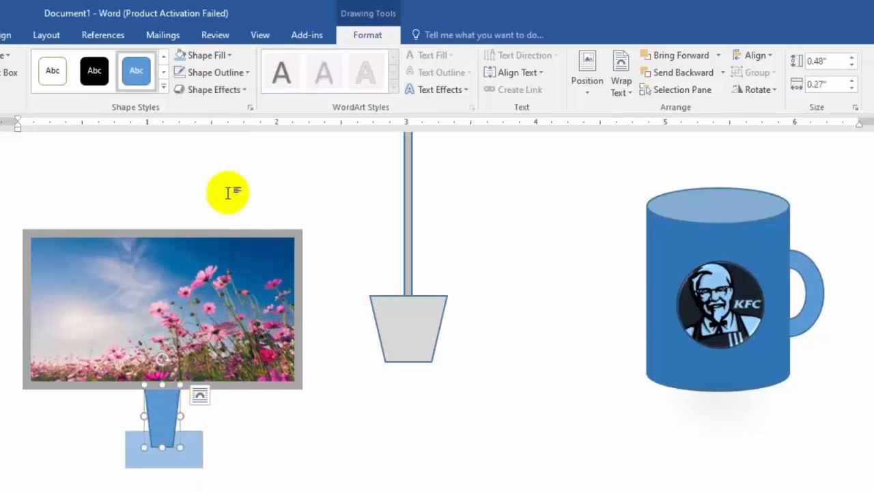
pyautogui.click(237, 74)
pyautogui.click(236, 235)
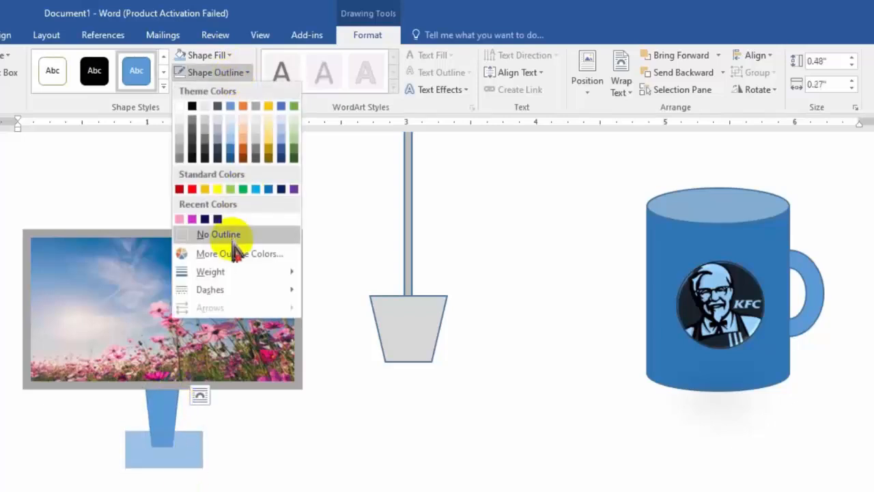
pyautogui.click(185, 466)
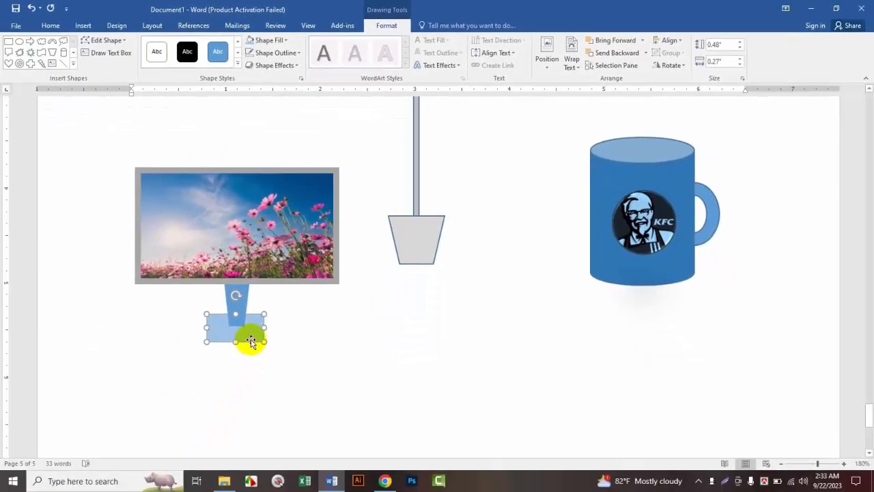
# Step: Draw a rectangle about 0.55" wide and 0.38" high beside the monitor stand and enter the text SAMSUNG in it
pyautogui.scroll(5, 280, 351)
pyautogui.scroll(-5, 328, 352)
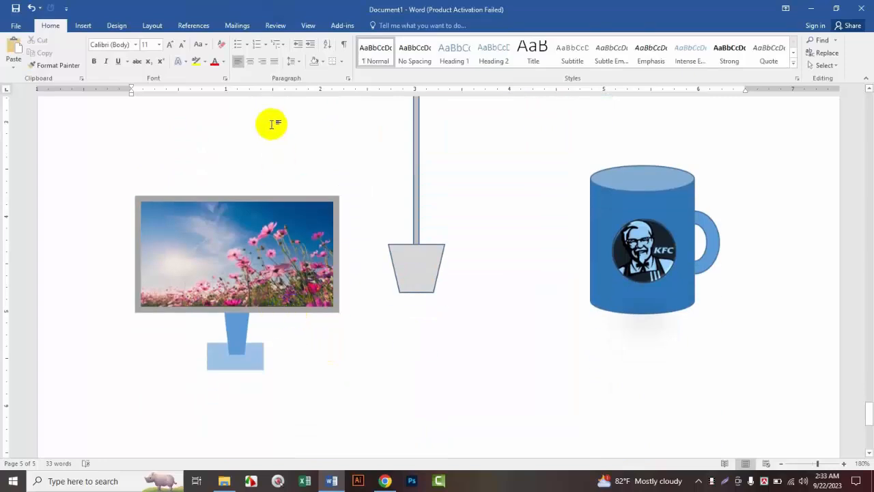
pyautogui.click(284, 194)
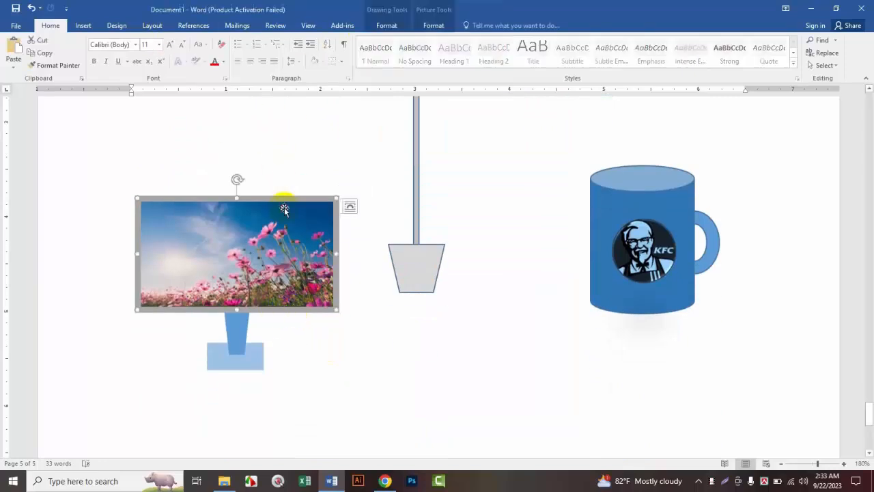
pyautogui.click(394, 27)
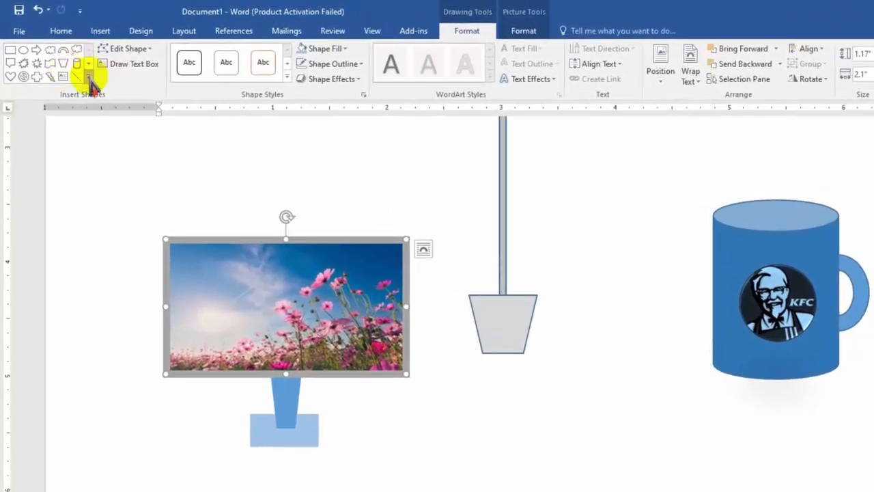
pyautogui.click(10, 50)
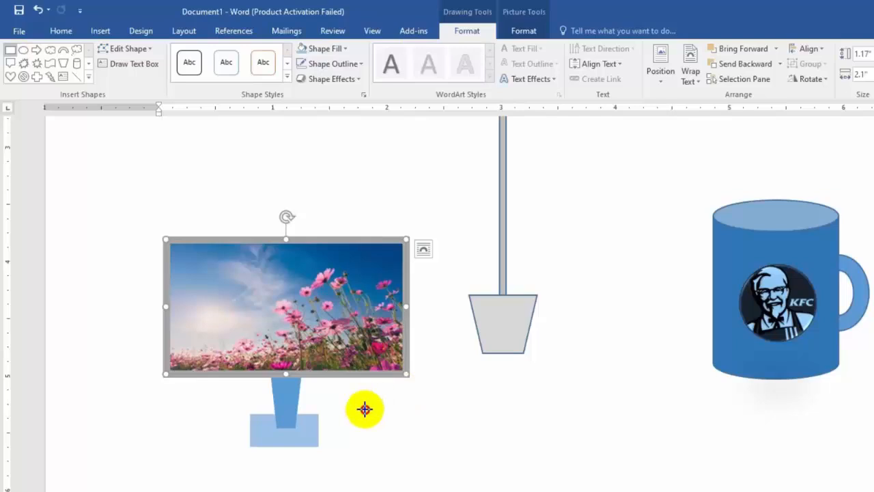
pyautogui.moveTo(365, 411); pyautogui.dragTo(427, 455)
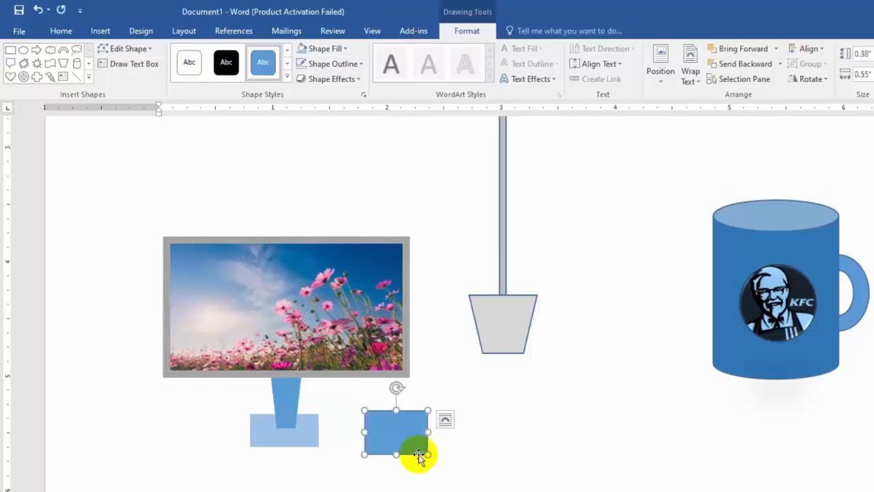
pyautogui.write('SAM')
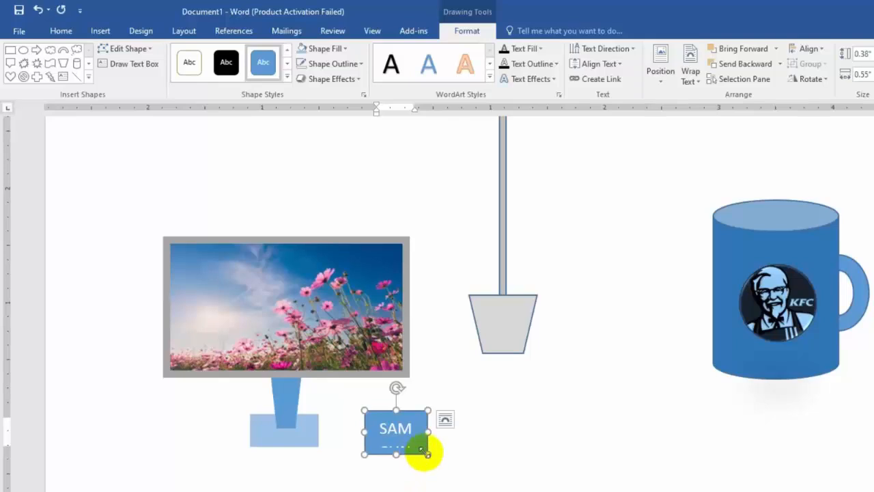
# Step: Widen the SAMSUNG rectangle to about 1.39" and reduce its text to font size 6
pyautogui.moveTo(428, 432); pyautogui.dragTo(390, 422)
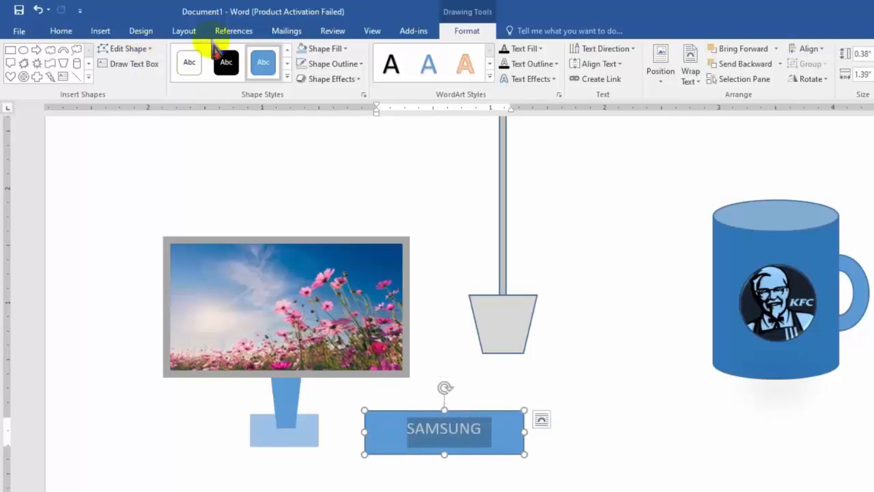
pyautogui.click(61, 32)
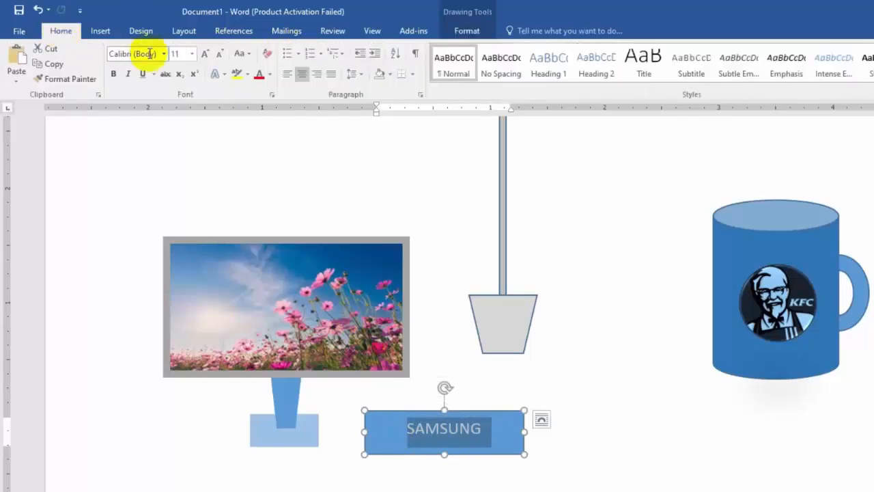
pyautogui.click(219, 54)
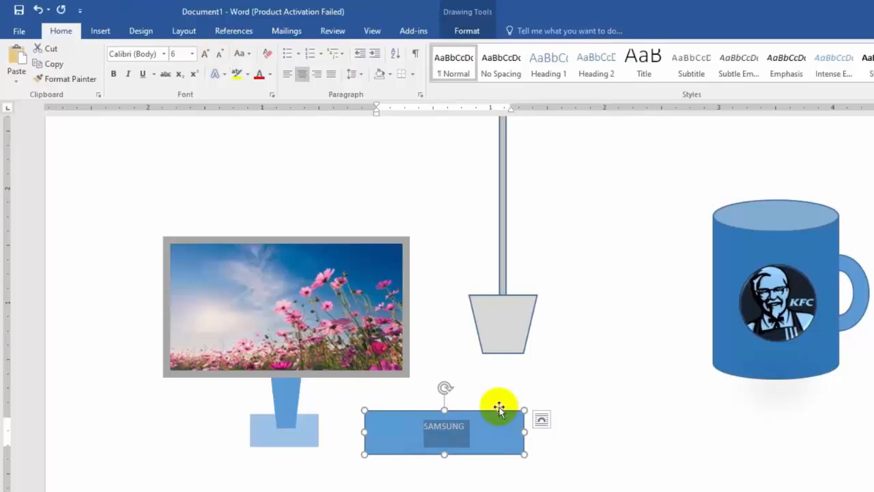
# Step: Set the SAMSUNG rectangle to No Fill and position its text on the lower gray frame of the flower picture
pyautogui.moveTo(495, 410); pyautogui.dragTo(409, 372)
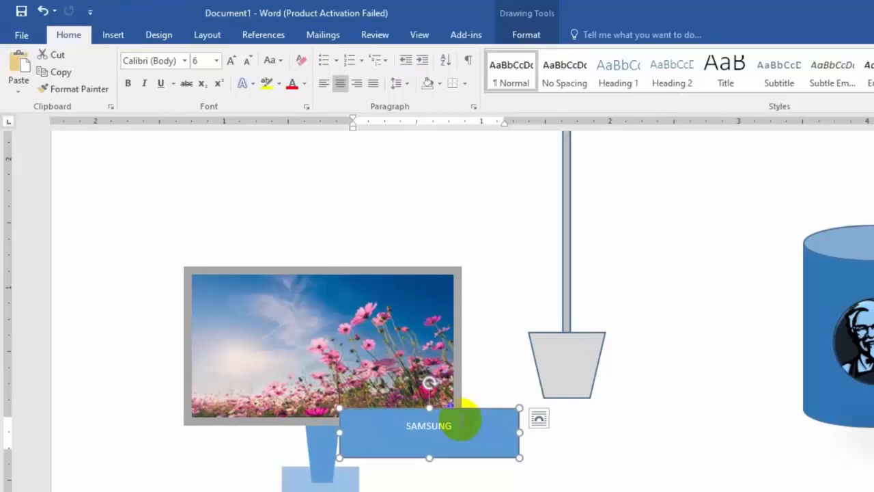
pyautogui.click(521, 38)
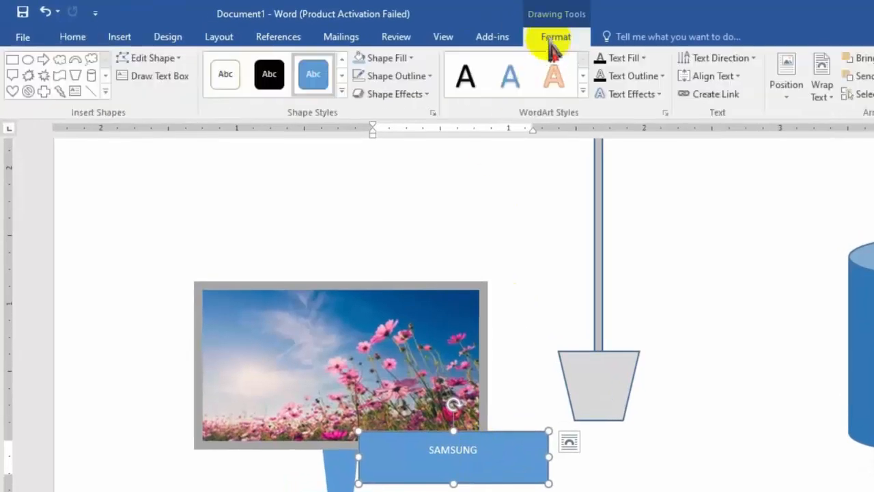
pyautogui.click(408, 59)
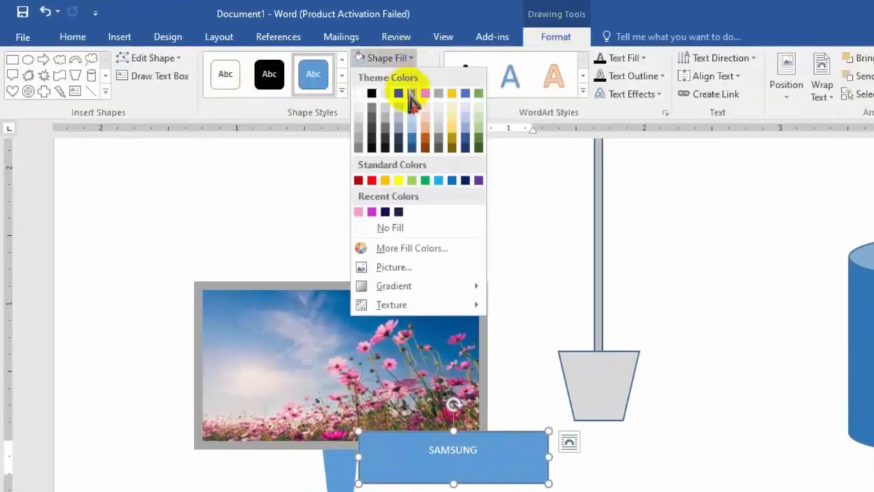
pyautogui.click(384, 227)
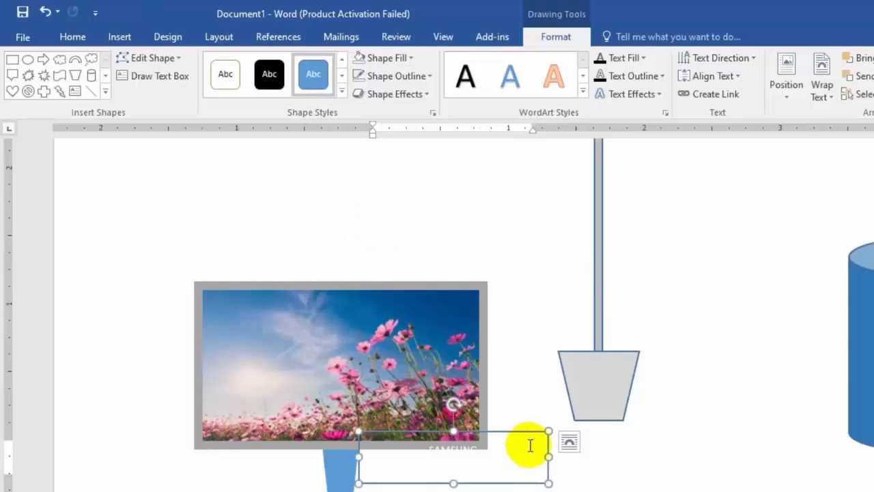
pyautogui.moveTo(519, 434); pyautogui.dragTo(497, 424)
pyautogui.moveTo(496, 424); pyautogui.dragTo(493, 430)
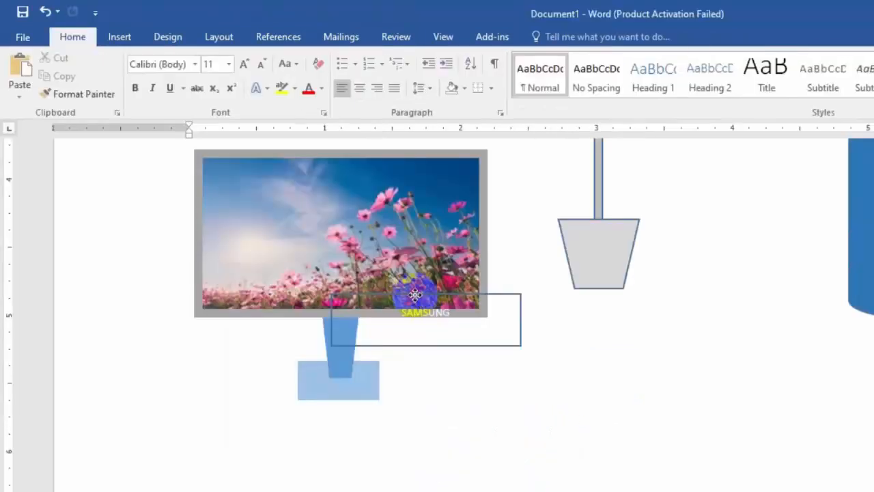
# Step: Remove the shape outline of the SAMSUNG label rectangle
pyautogui.click(415, 295)
pyautogui.click(555, 41)
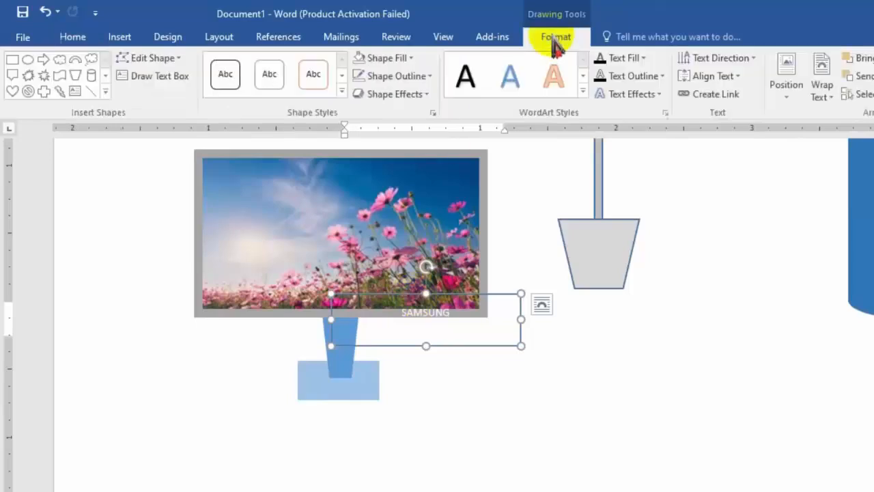
pyautogui.click(646, 82)
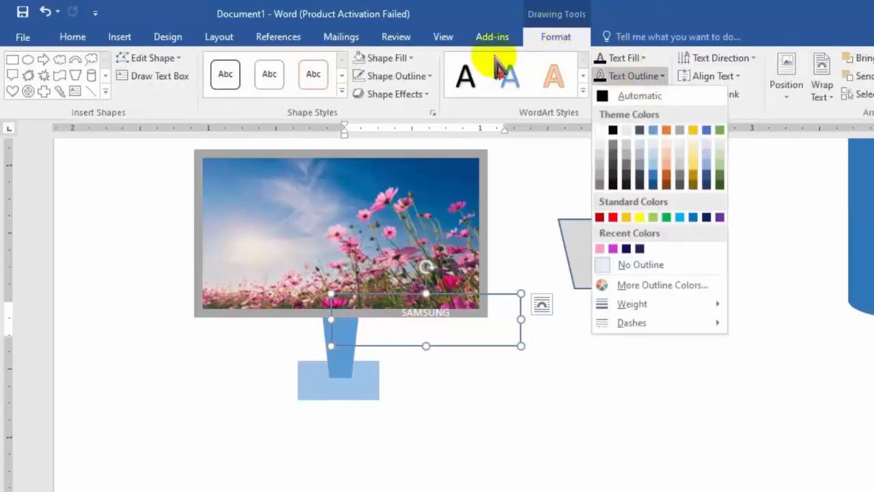
pyautogui.click(400, 78)
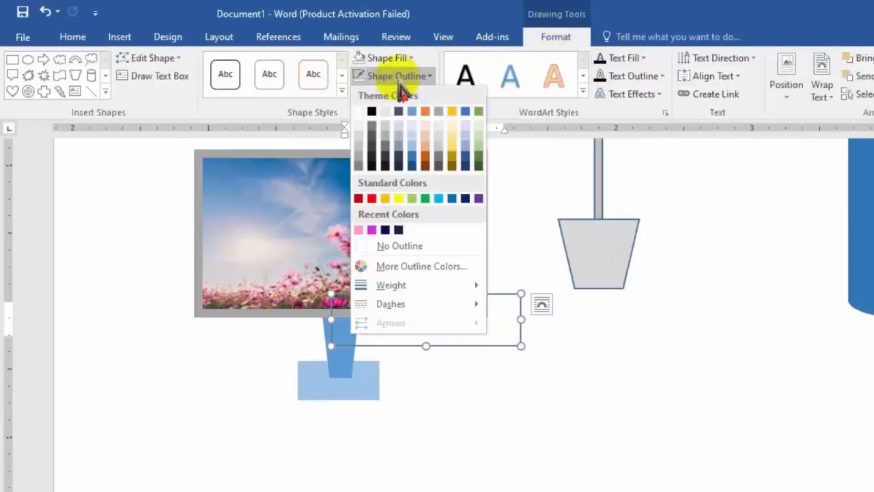
pyautogui.click(389, 246)
pyautogui.click(473, 367)
# Step: Copy the SAMSUNG label to the upper-left corner of the monitor frame and extend the copy's text to SAMSUNG 8957
pyautogui.scroll(6, 478, 371)
pyautogui.scroll(-4, 498, 471)
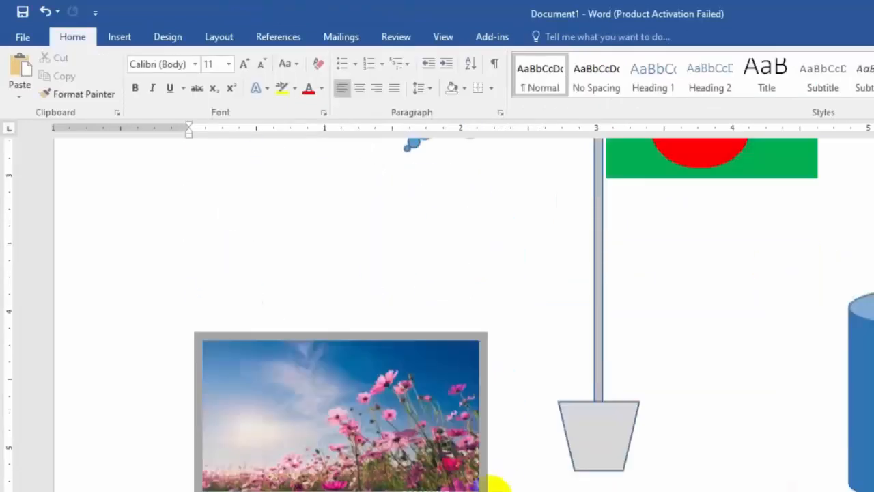
pyautogui.click(428, 444)
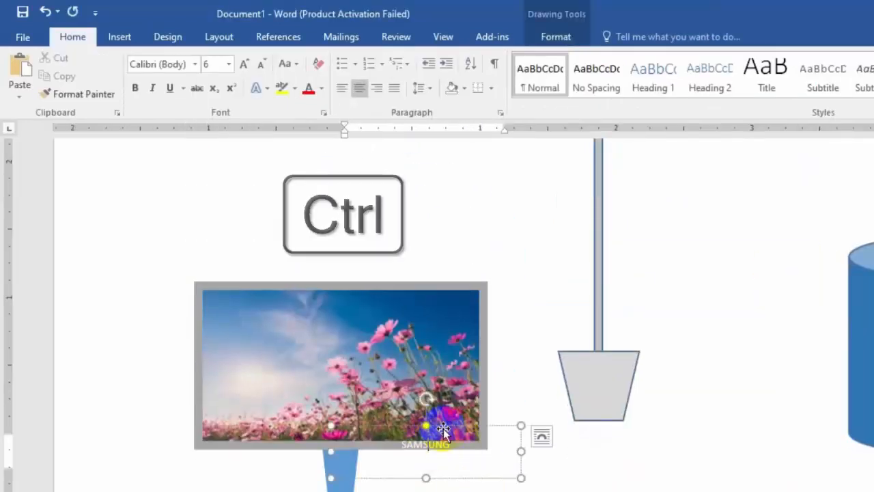
pyautogui.moveTo(445, 434); pyautogui.dragTo(260, 290)
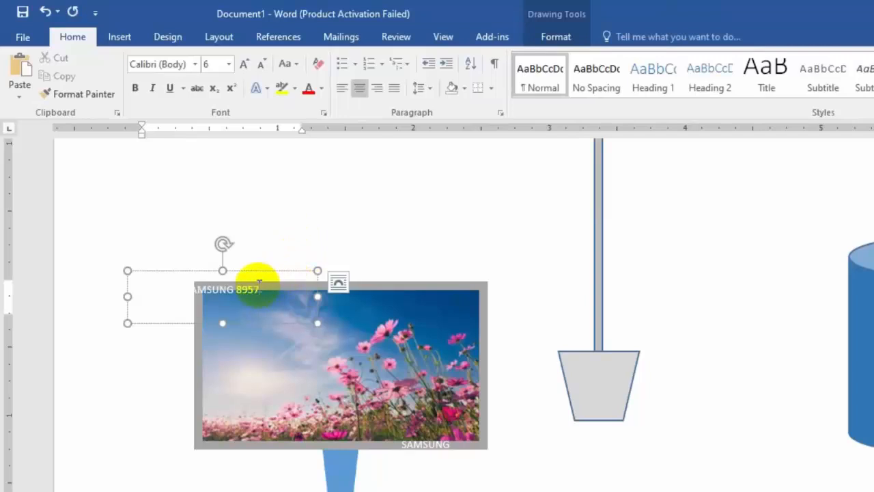
# Step: Reduce the SAMSUNG 8957 text to font size 5 and nudge the label onto the frame's upper-left corner
pyautogui.moveTo(201, 286); pyautogui.dragTo(203, 295)
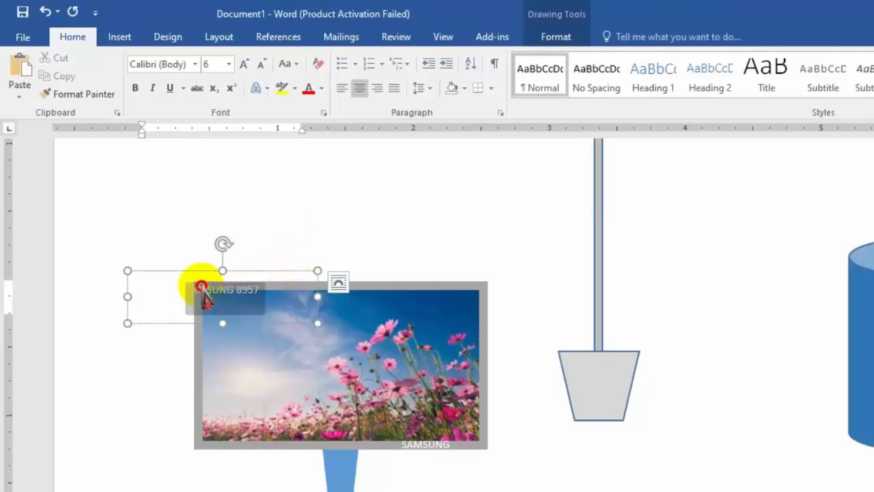
pyautogui.click(262, 64)
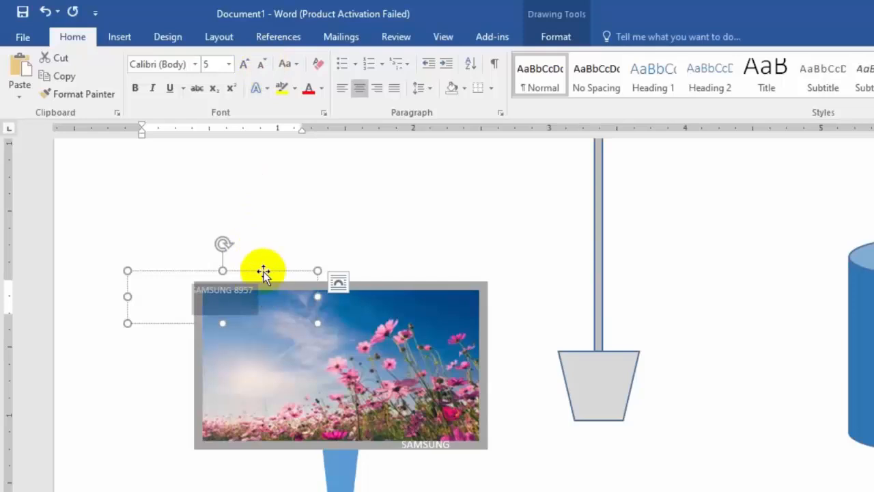
pyautogui.moveTo(265, 270); pyautogui.dragTo(270, 267)
pyautogui.click(545, 435)
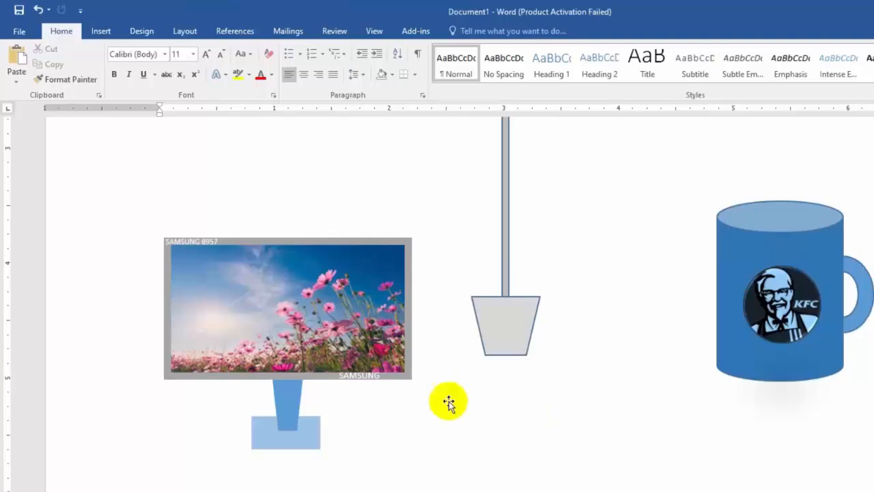
# Step: Move the blue thought bubble to the right of the flag, just below the pink trapezoid
pyautogui.scroll(10, 398, 236)
pyautogui.scroll(-10, 399, 236)
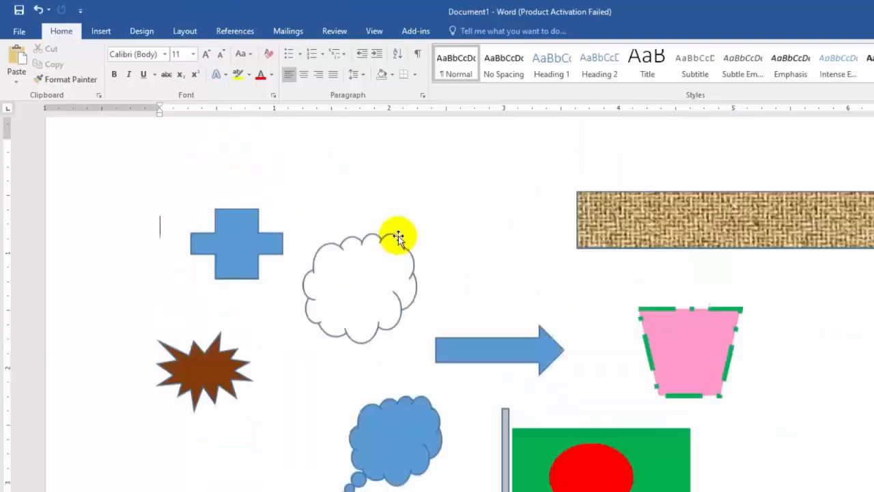
pyautogui.click(403, 239)
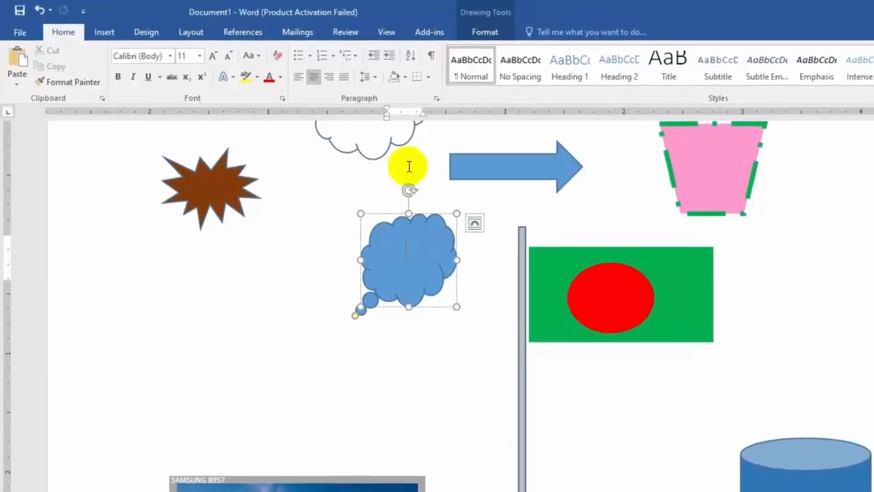
pyautogui.click(469, 31)
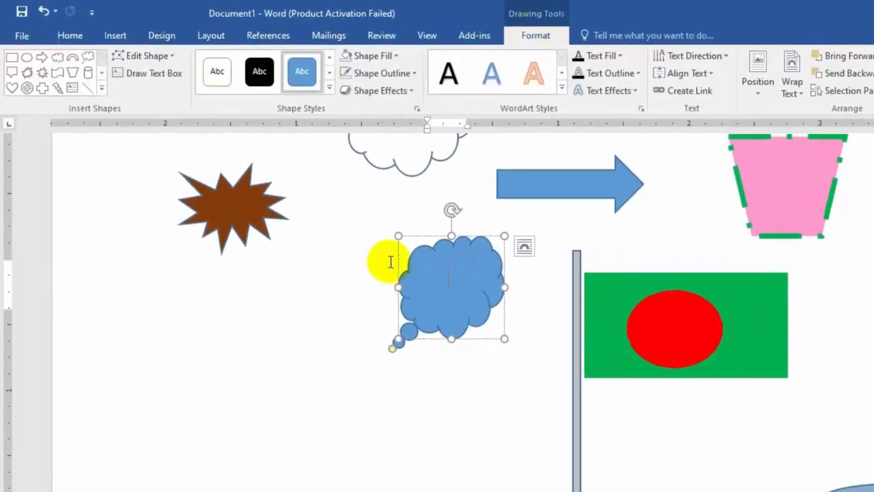
pyautogui.click(406, 100)
pyautogui.moveTo(386, 117)
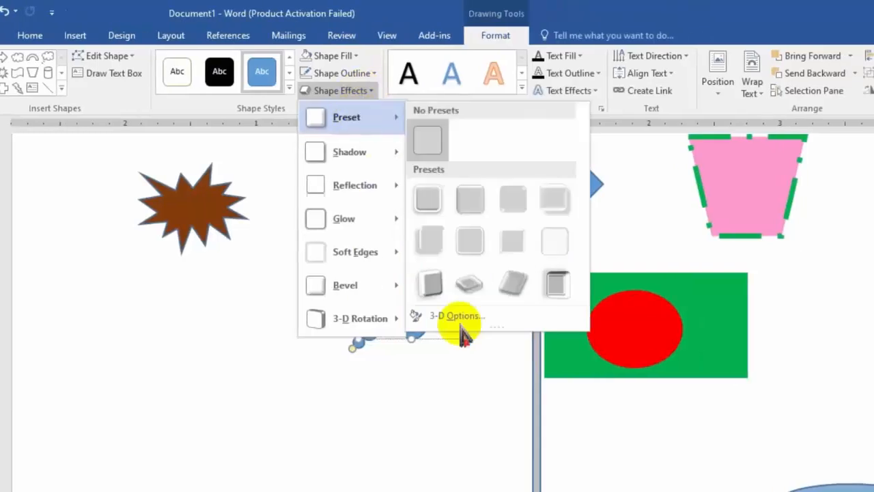
pyautogui.click(480, 421)
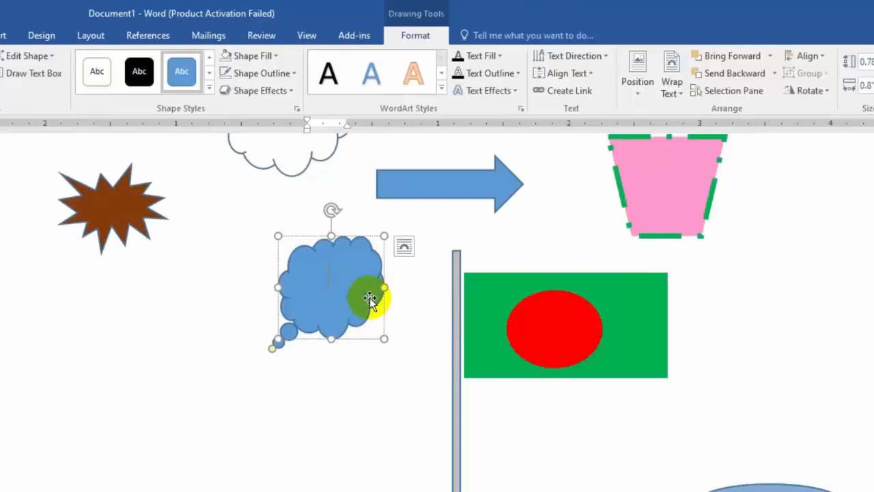
pyautogui.moveTo(369, 298); pyautogui.dragTo(813, 286)
# Step: Apply the first preset shape effect, with a raised surface and white edge, to the blue thought bubble
pyautogui.click(280, 95)
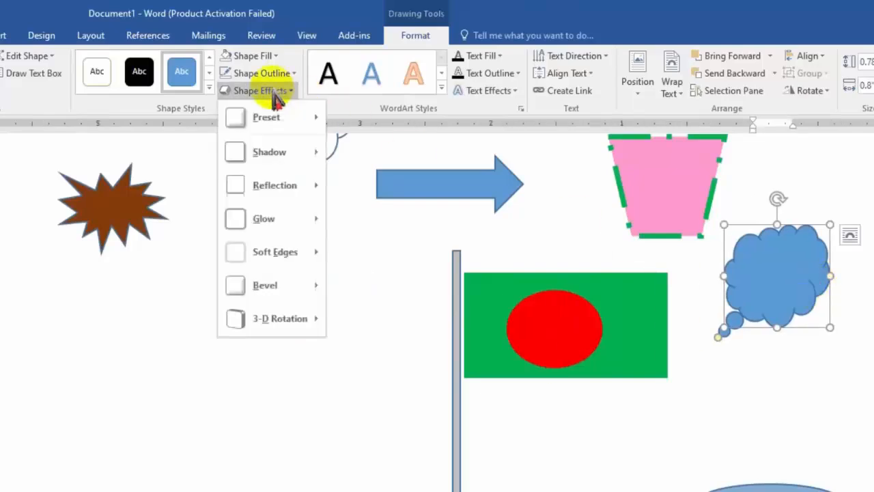
pyautogui.moveTo(279, 113)
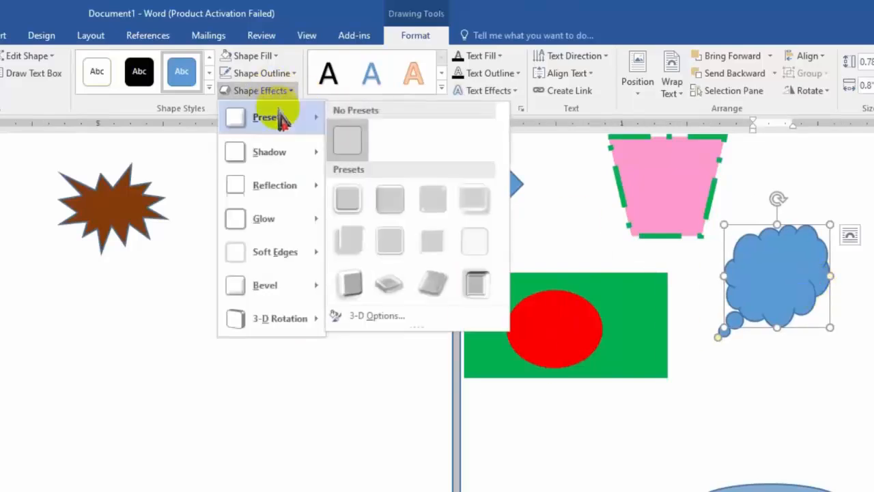
pyautogui.click(349, 198)
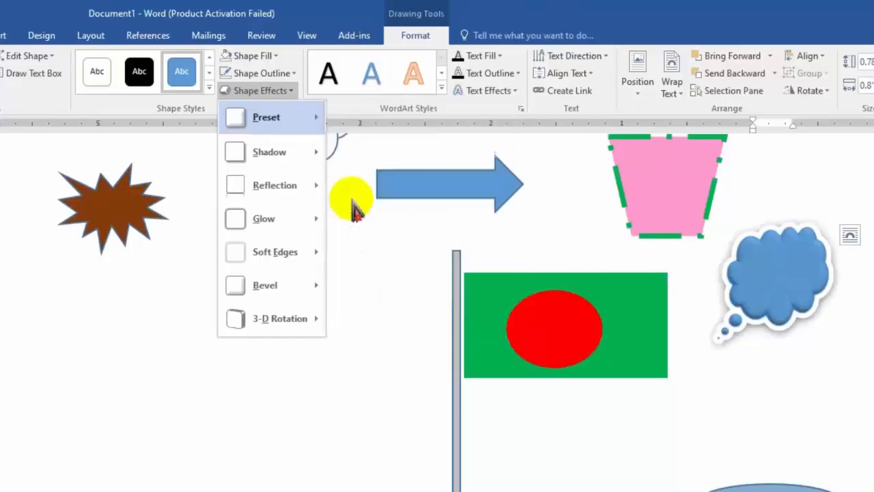
# Step: Give the pink trapezoid an outer shadow cast straight downward
pyautogui.click(662, 197)
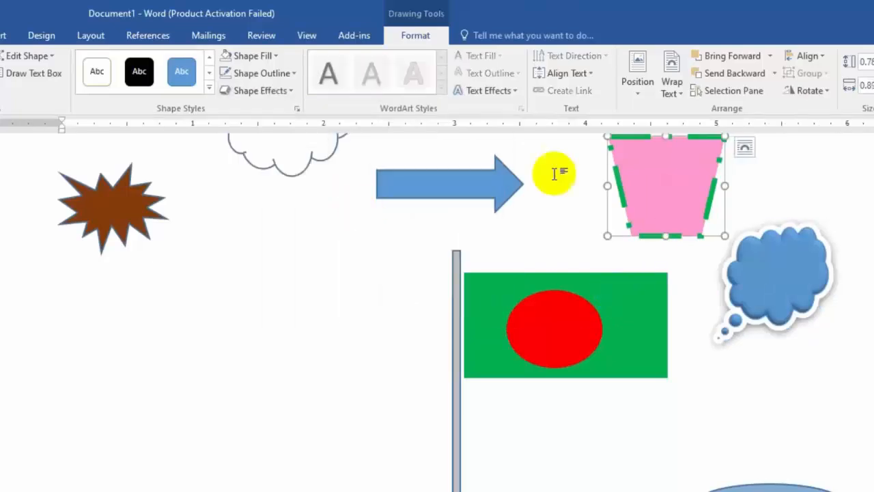
pyautogui.click(263, 90)
pyautogui.moveTo(266, 156)
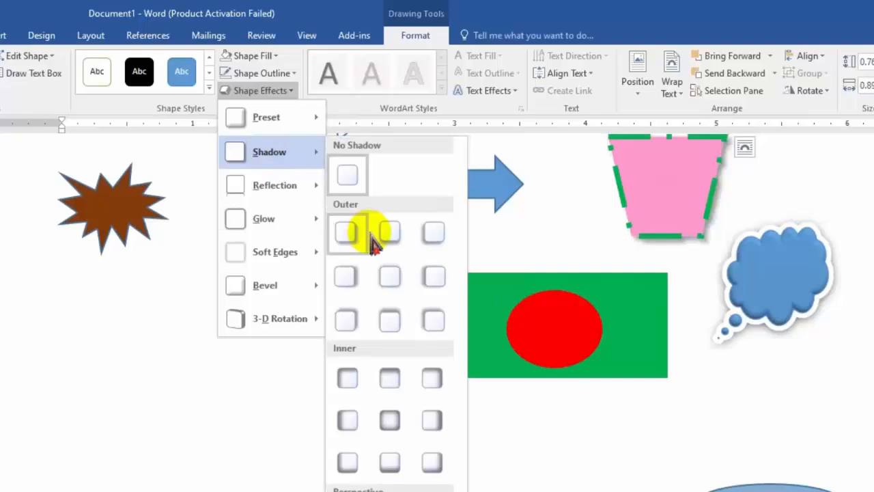
pyautogui.click(390, 229)
# Step: Add the middle reflection variation of the second row to the pink trapezoid
pyautogui.click(254, 90)
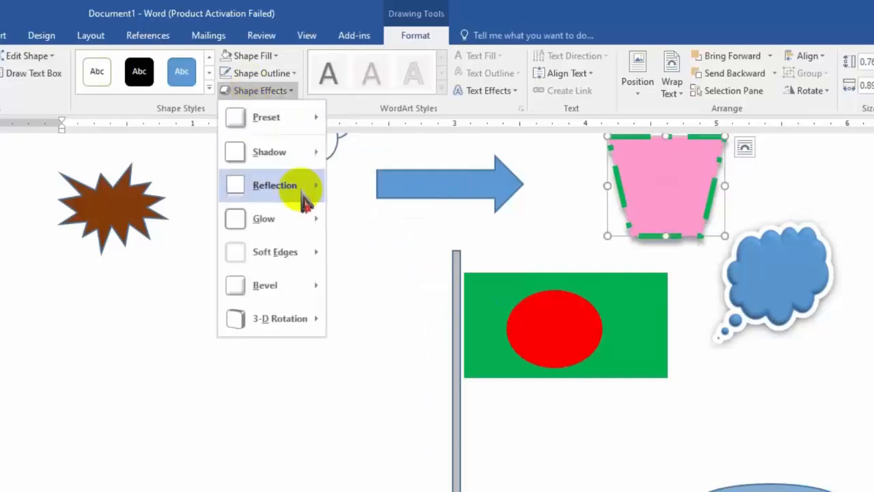
pyautogui.moveTo(288, 225)
pyautogui.moveTo(286, 193)
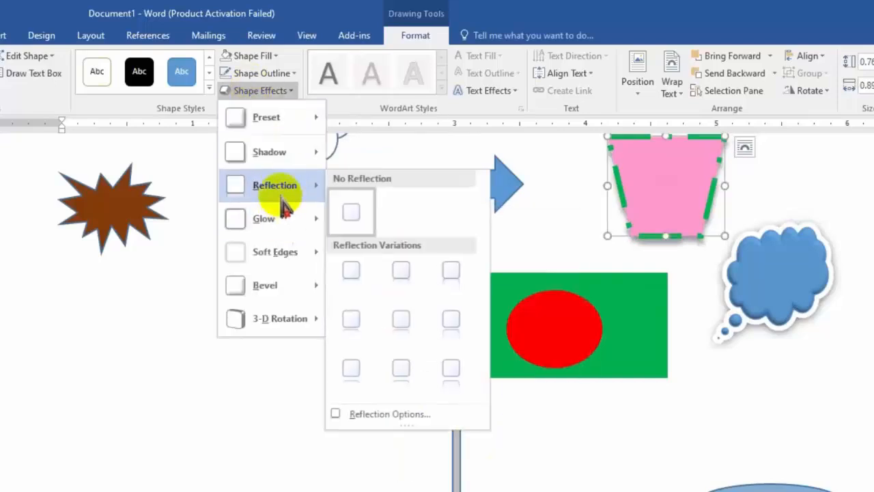
pyautogui.click(397, 318)
# Step: Apply the second bevel style of the first row to the pink trapezoid and deselect it
pyautogui.click(257, 90)
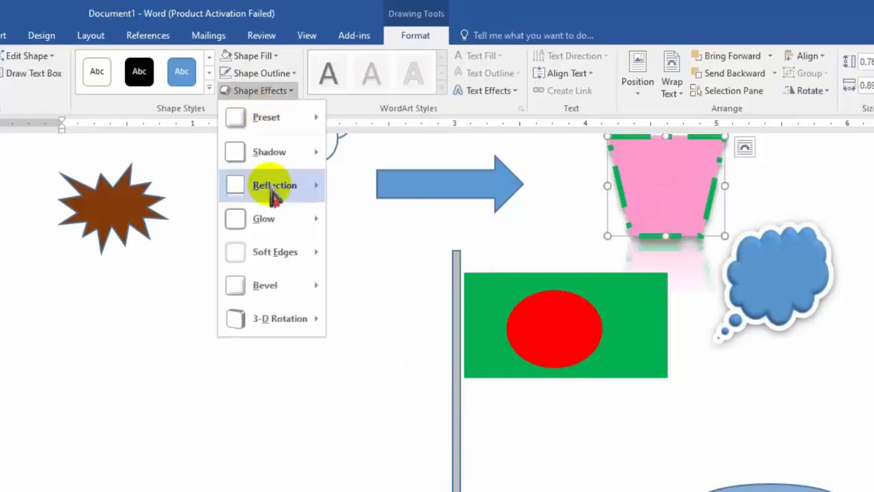
pyautogui.moveTo(285, 266)
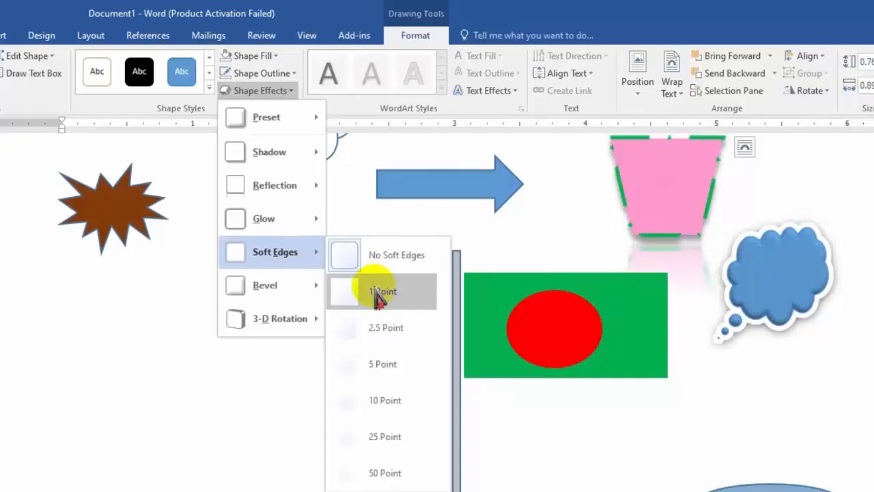
pyautogui.moveTo(289, 290)
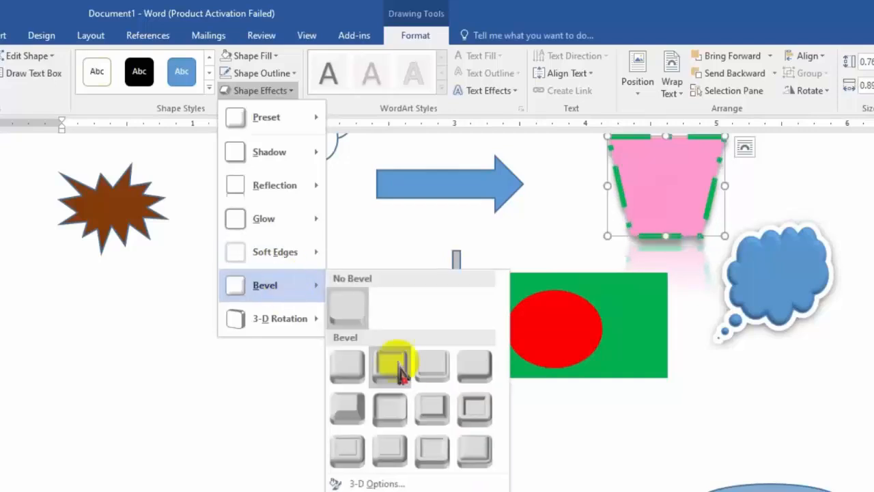
pyautogui.click(400, 375)
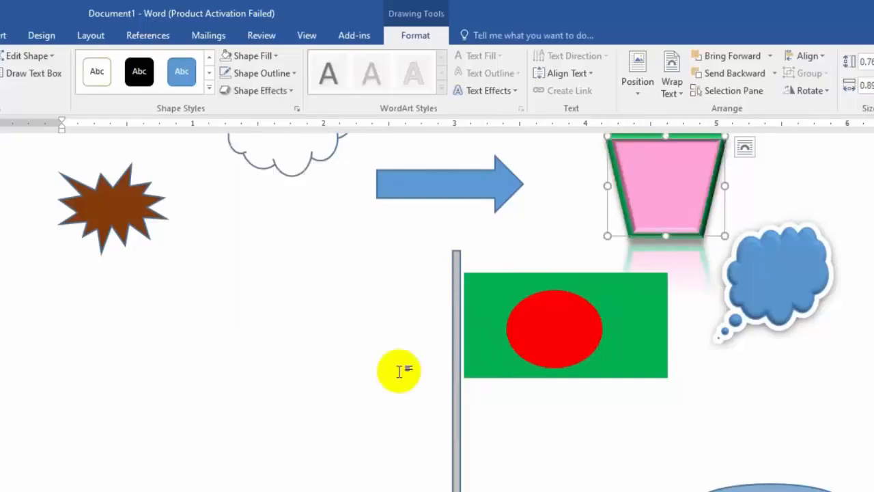
pyautogui.click(697, 463)
pyautogui.scroll(3, 697, 462)
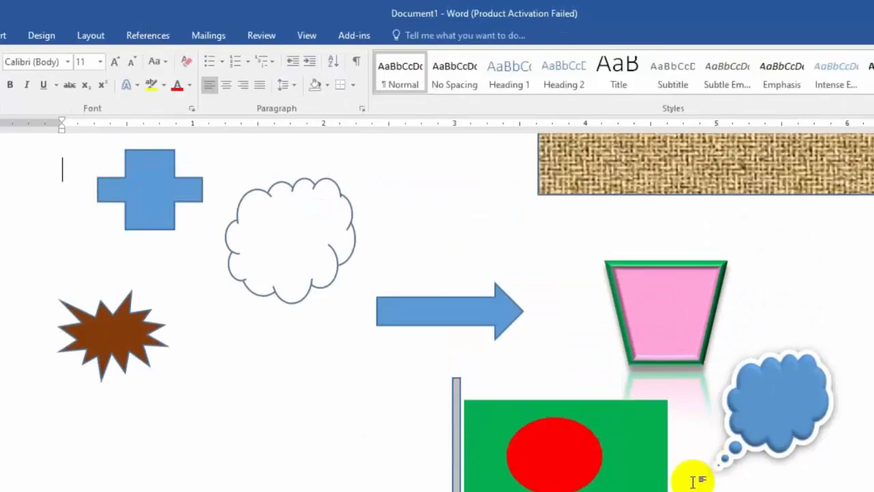
pyautogui.click(674, 451)
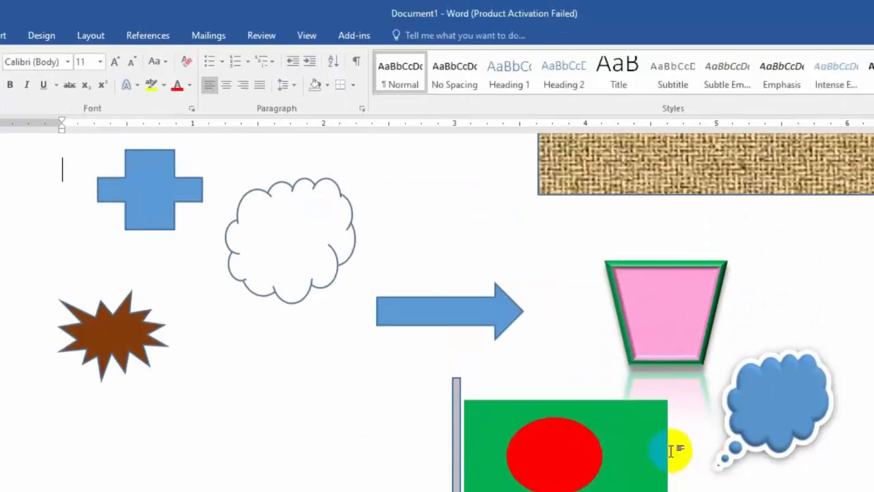